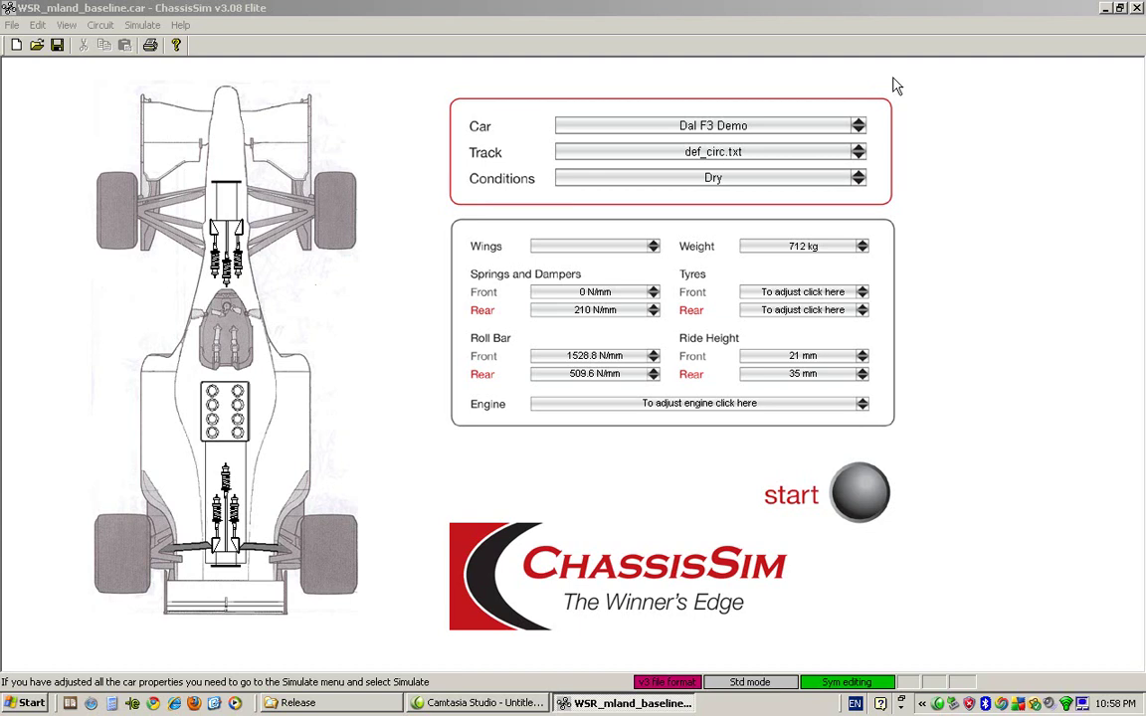
Open the WSR_mland_baseline.car file from the CSim video info folder.
click(736, 10)
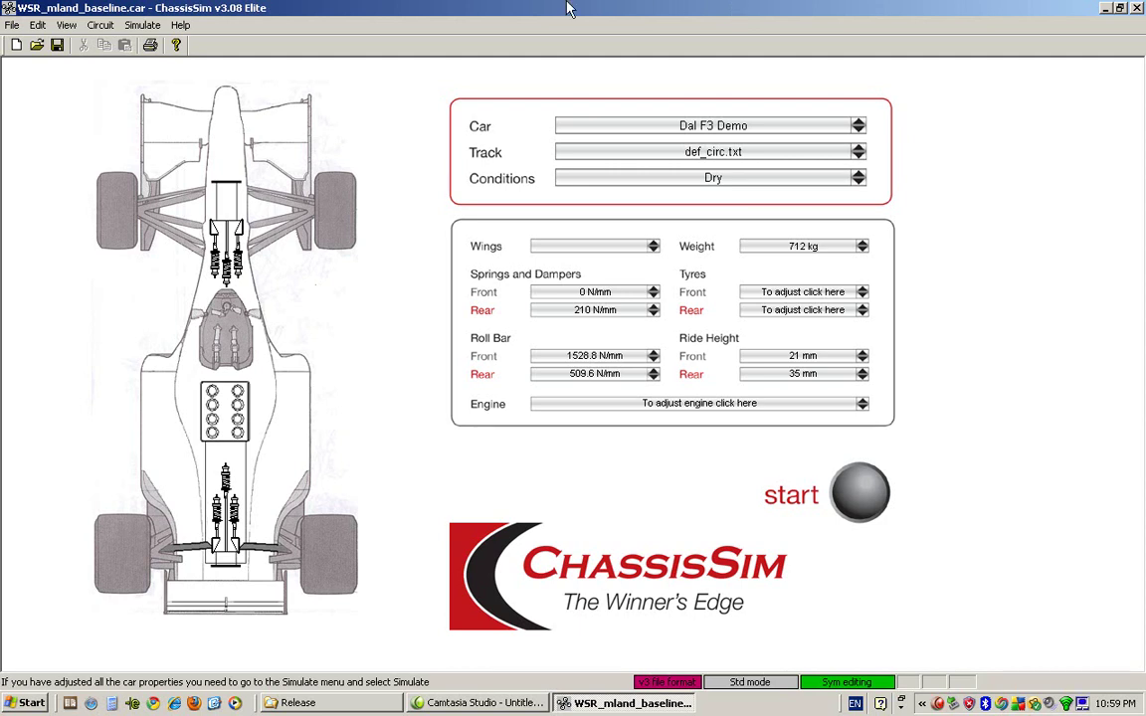
click(36, 45)
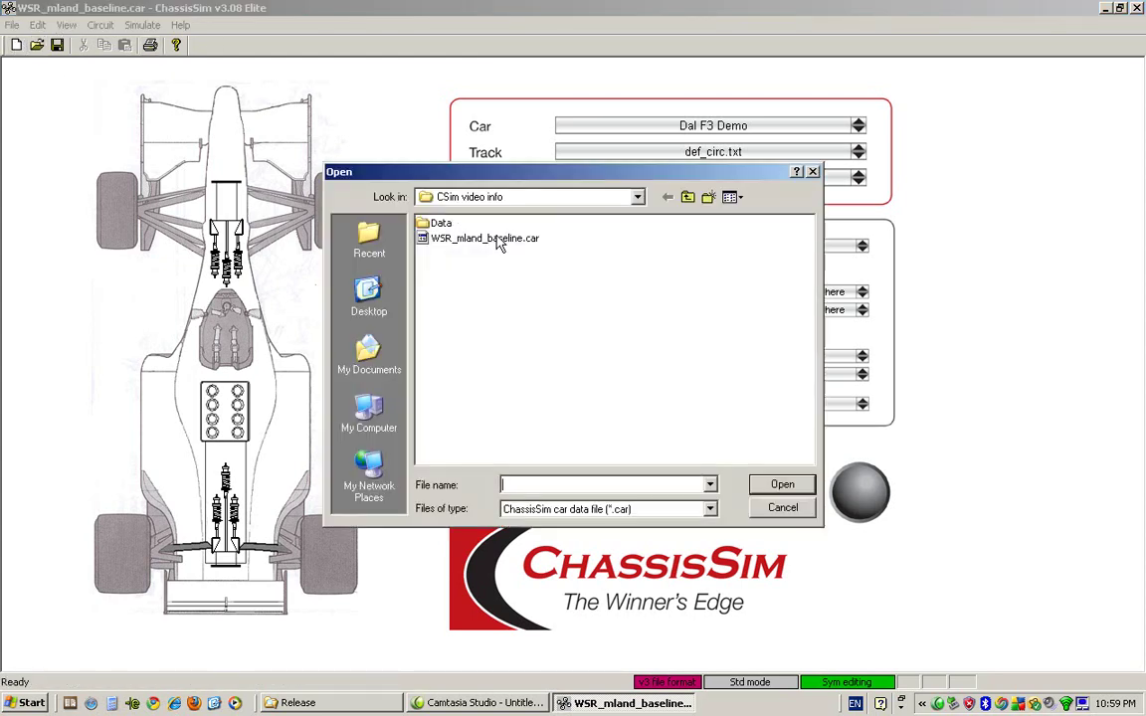
click(453, 238)
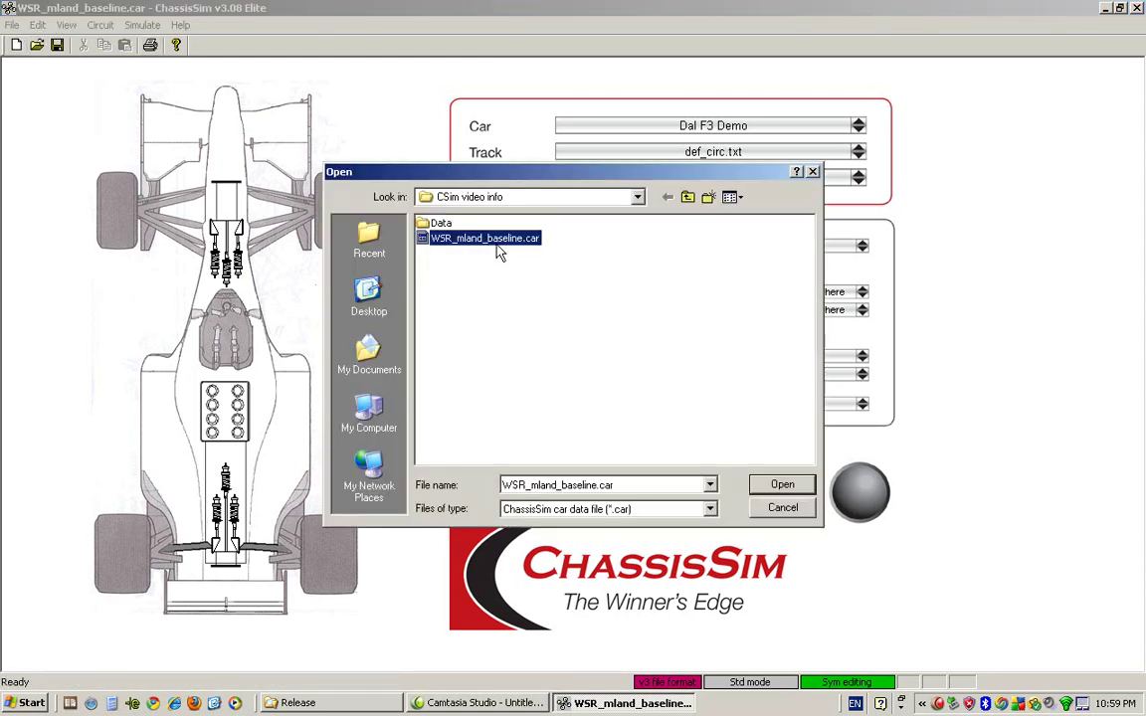
click(782, 486)
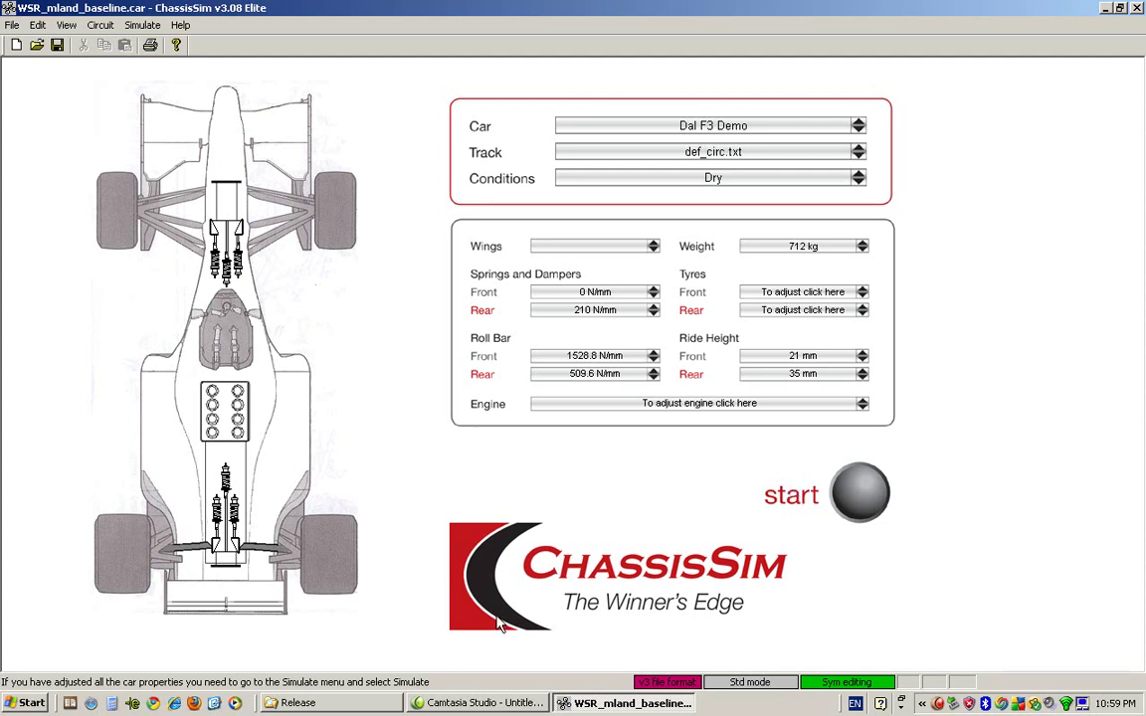
Open Monster_mland.txt from the CSim video info folder in Notepad.
click(353, 709)
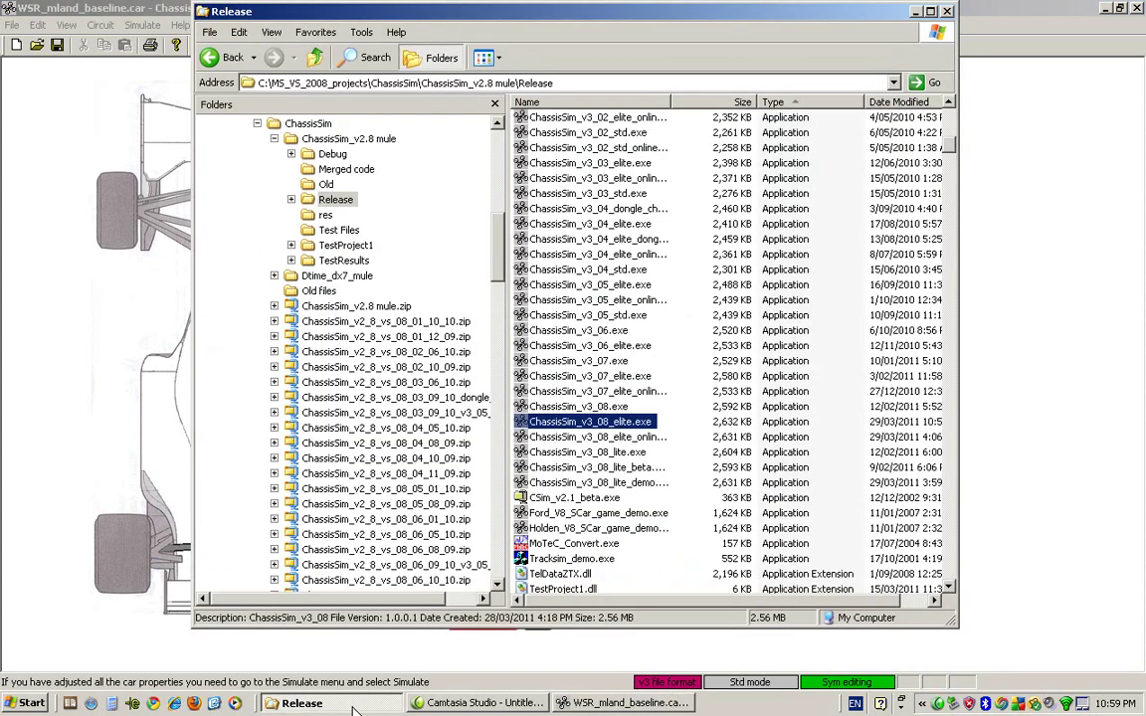
mouse_move(497, 255)
mouse_down()
mouse_move(509, 304)
mouse_move(454, 160)
mouse_up()
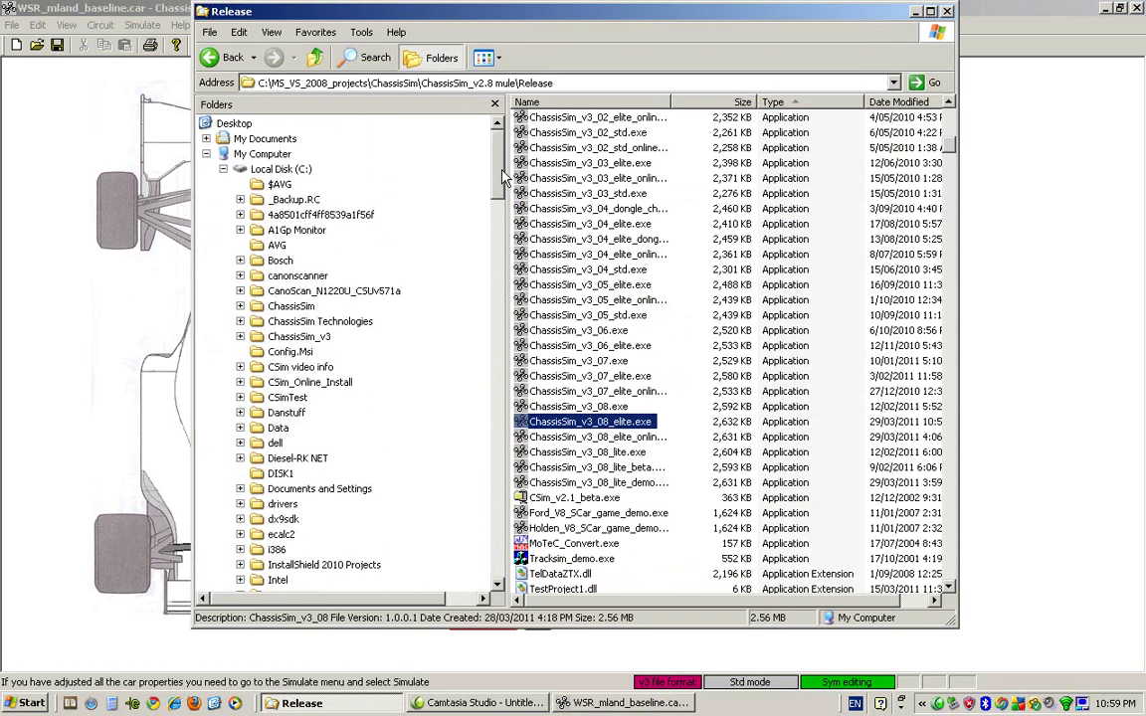
click(282, 370)
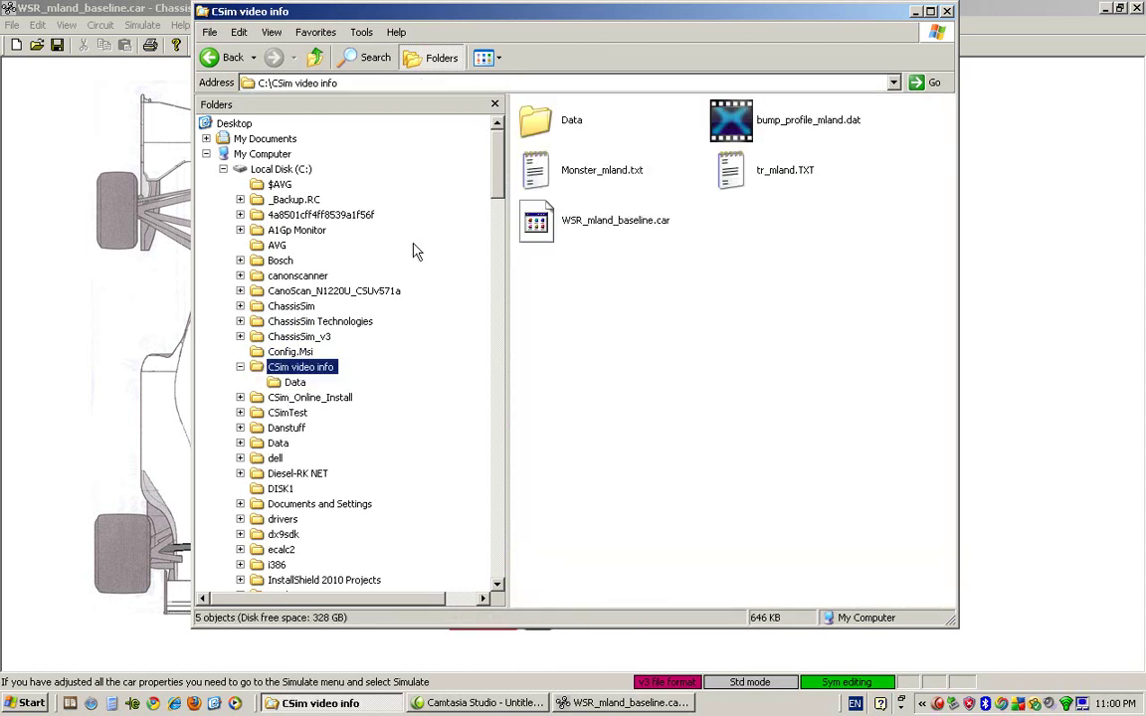
double_click(538, 171)
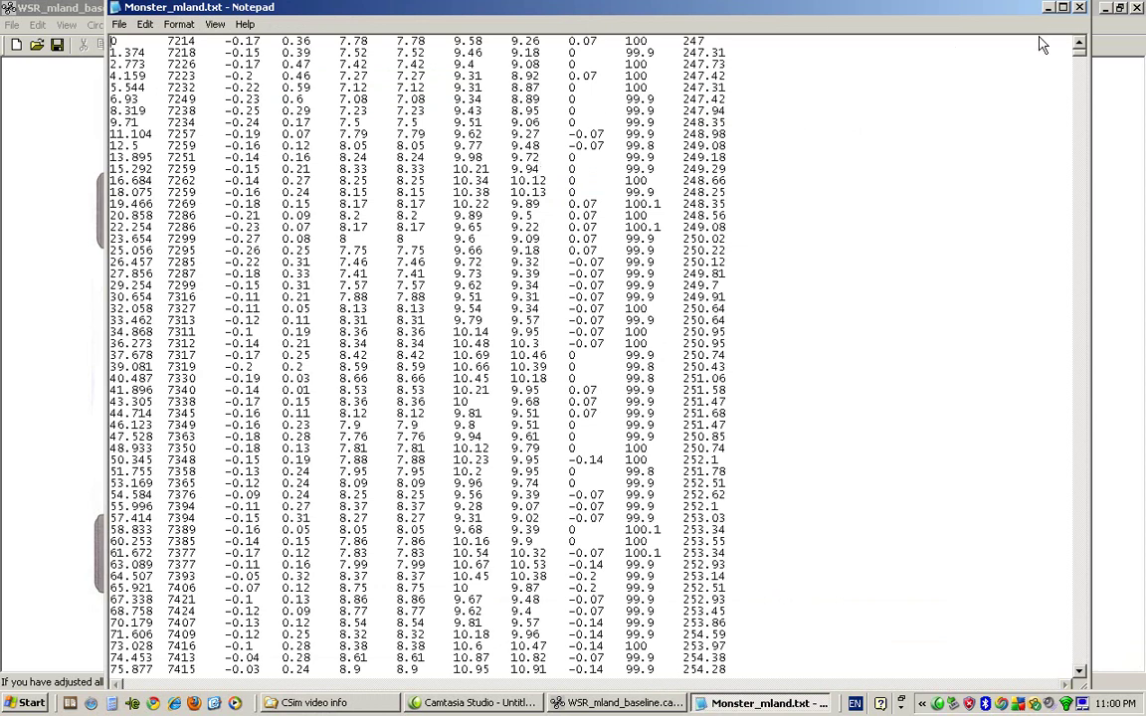
Close Notepad after reviewing the Monster_mland logged data columns.
click(1083, 8)
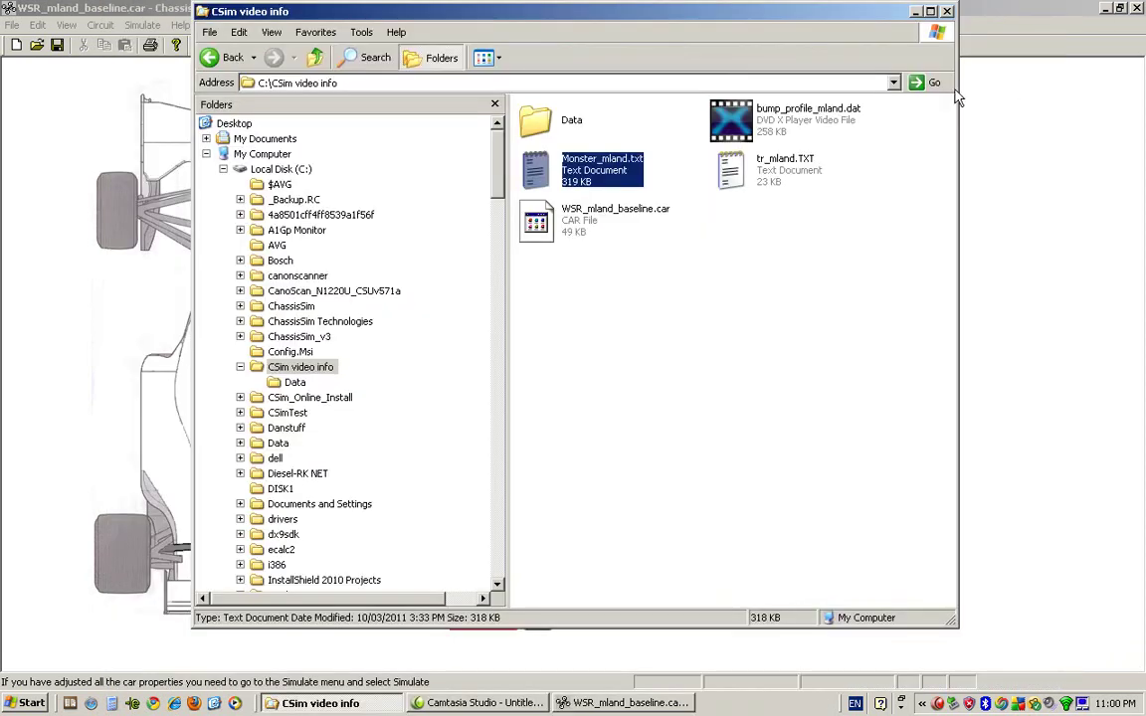
click(949, 13)
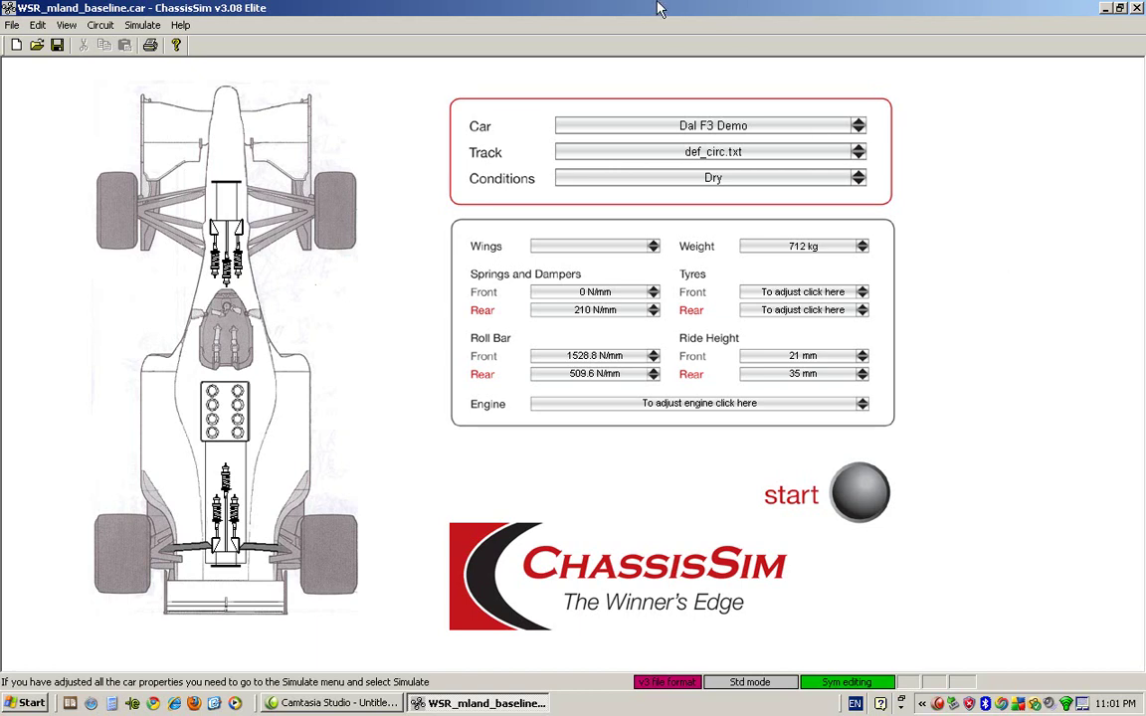
Import Monster_mland.txt as the logged data in Aerodynamic modelling.
click(131, 27)
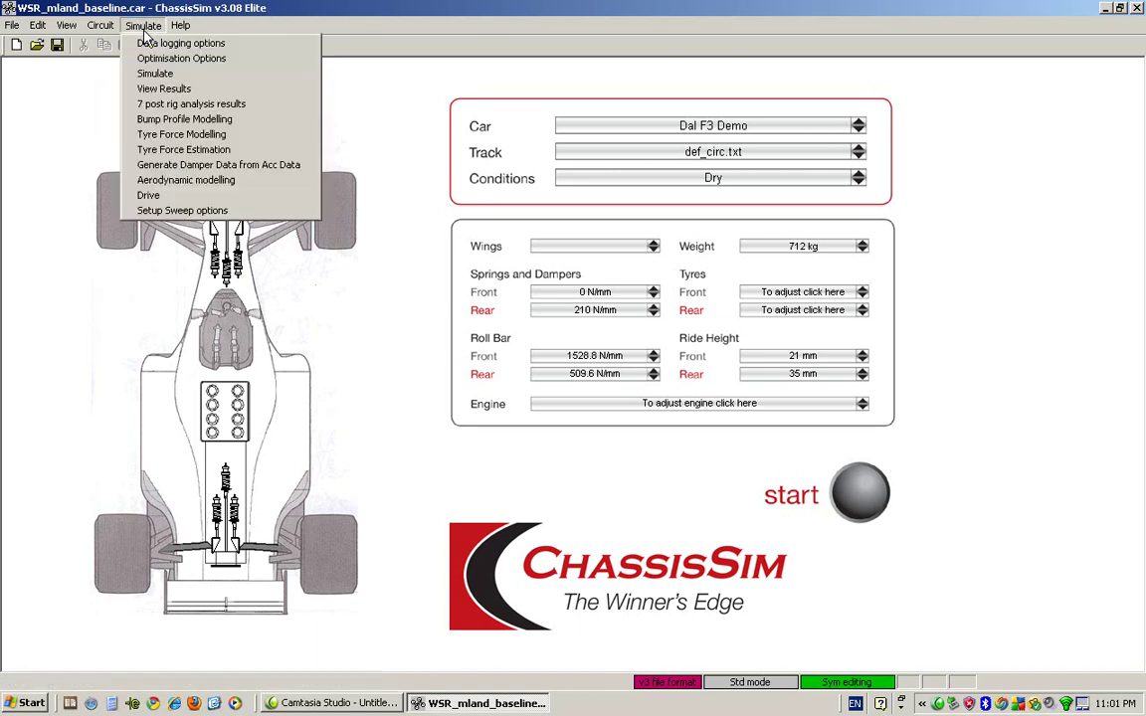
click(186, 182)
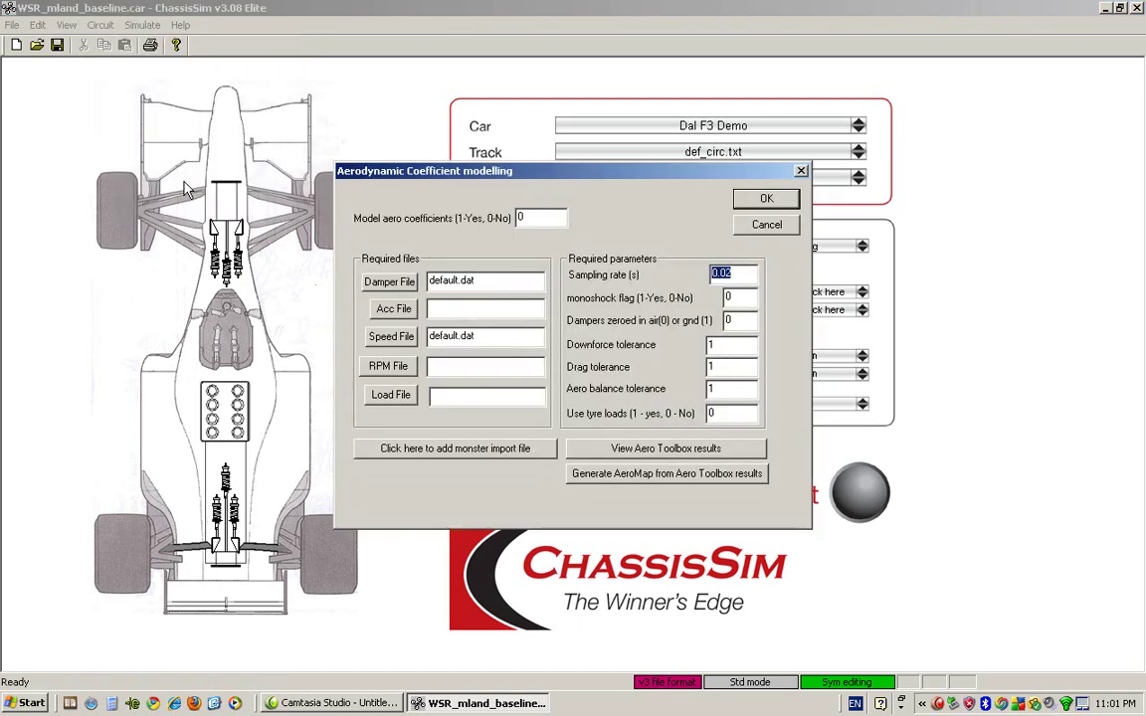
click(460, 449)
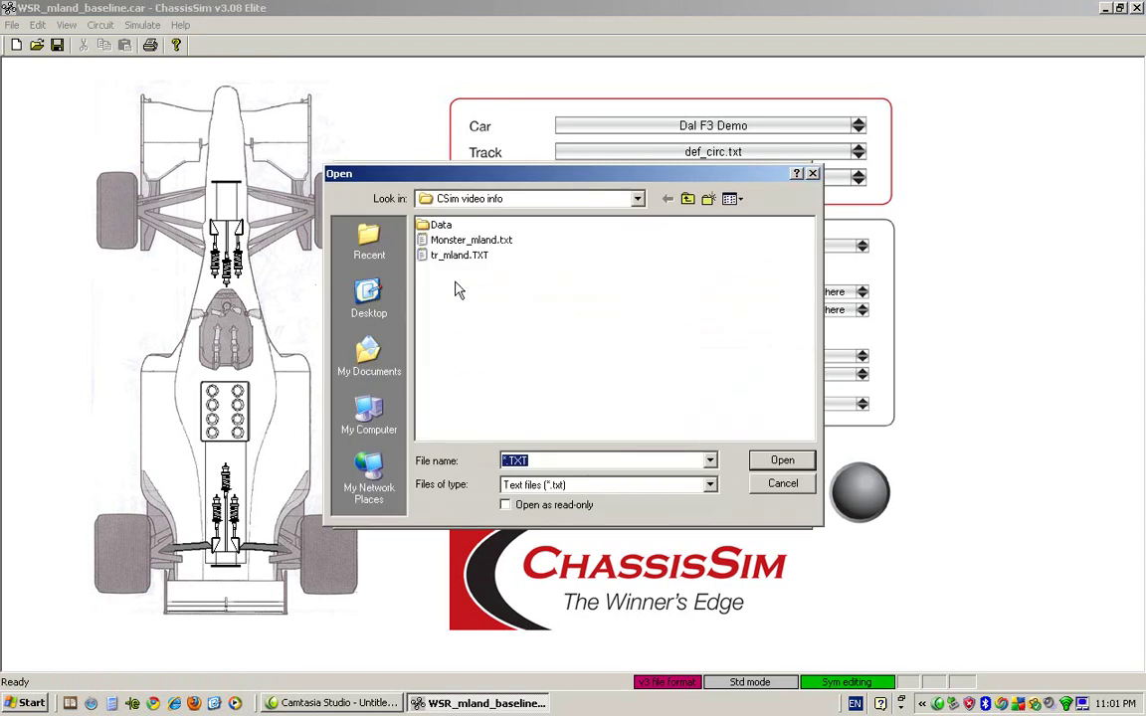
double_click(464, 240)
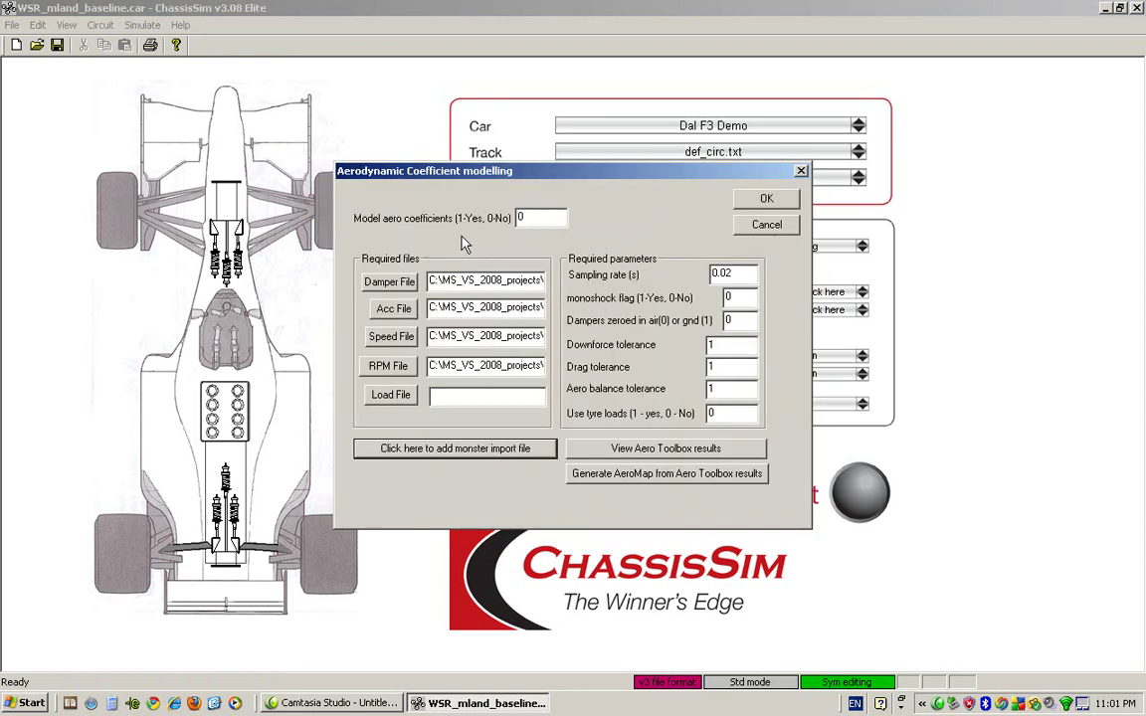
Set Model aero coefficients and Dampers zeroed to 1 and confirm the settings.
click(525, 216)
key(BackSpace)
text(1)
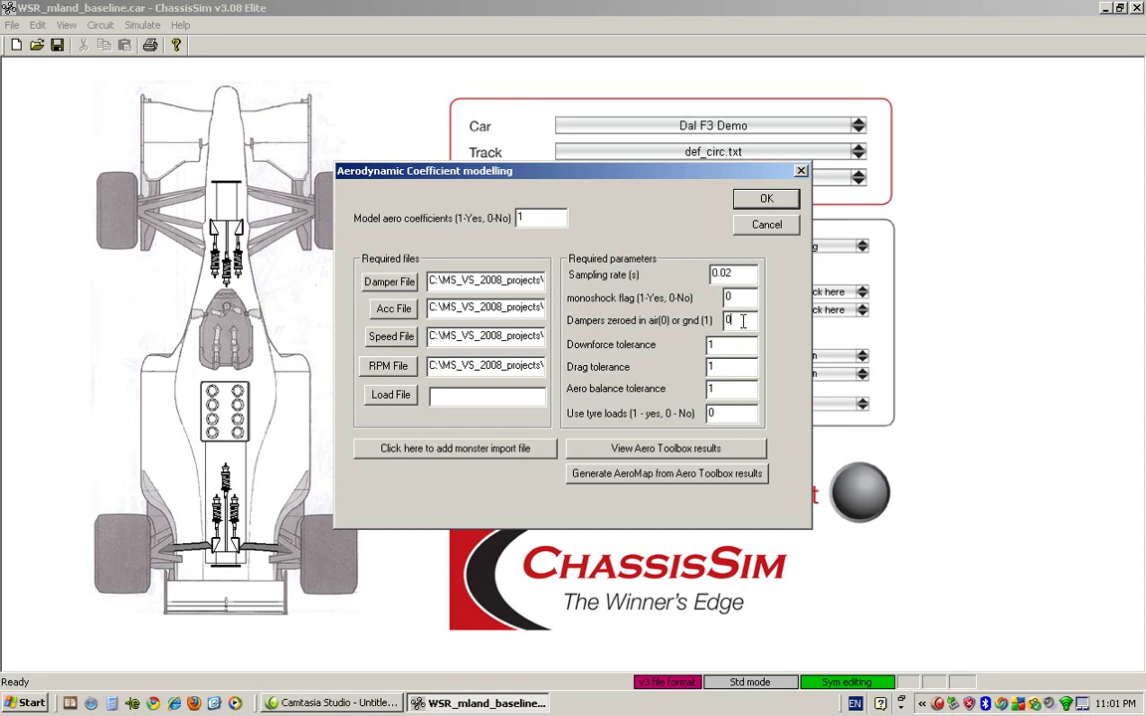
click(742, 322)
key(BackSpace)
text(1)
click(781, 202)
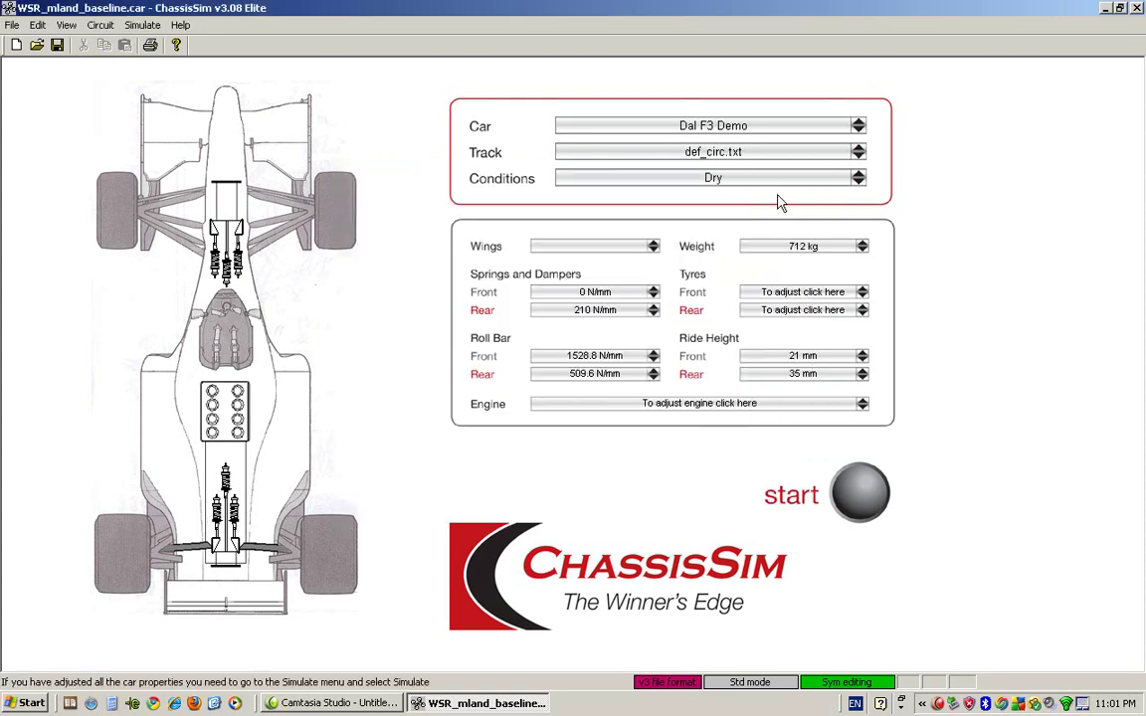
Run the aero simulation and view the downforce coefficient versus front ride height curve.
click(861, 508)
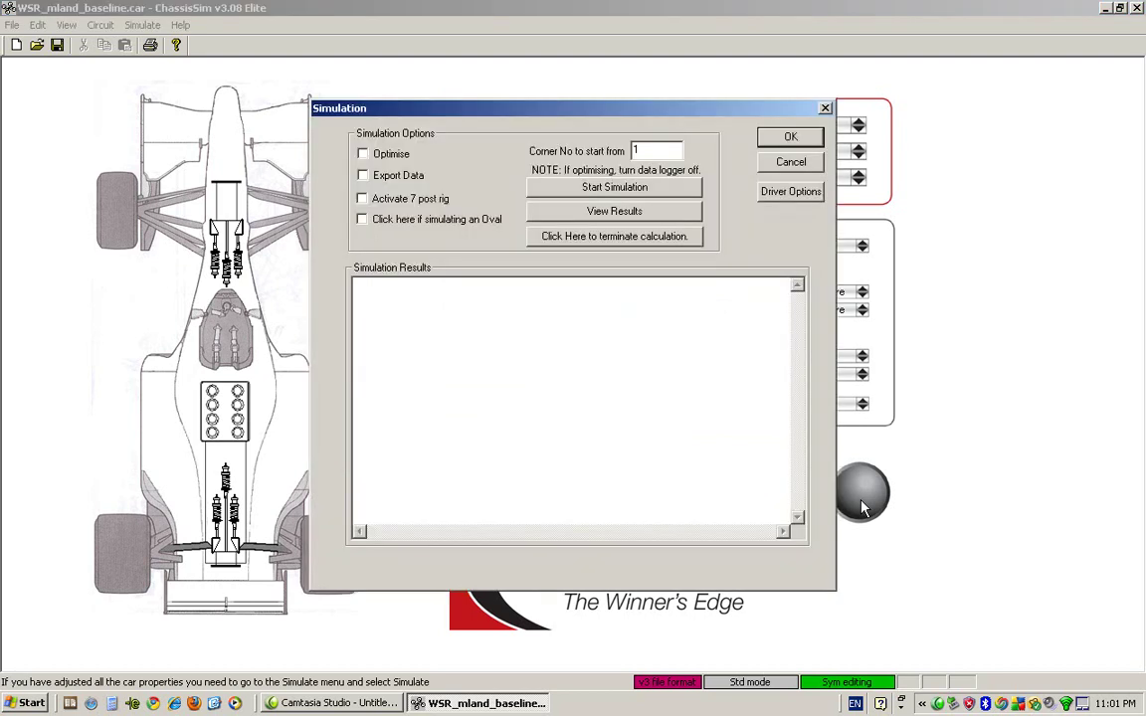
click(597, 189)
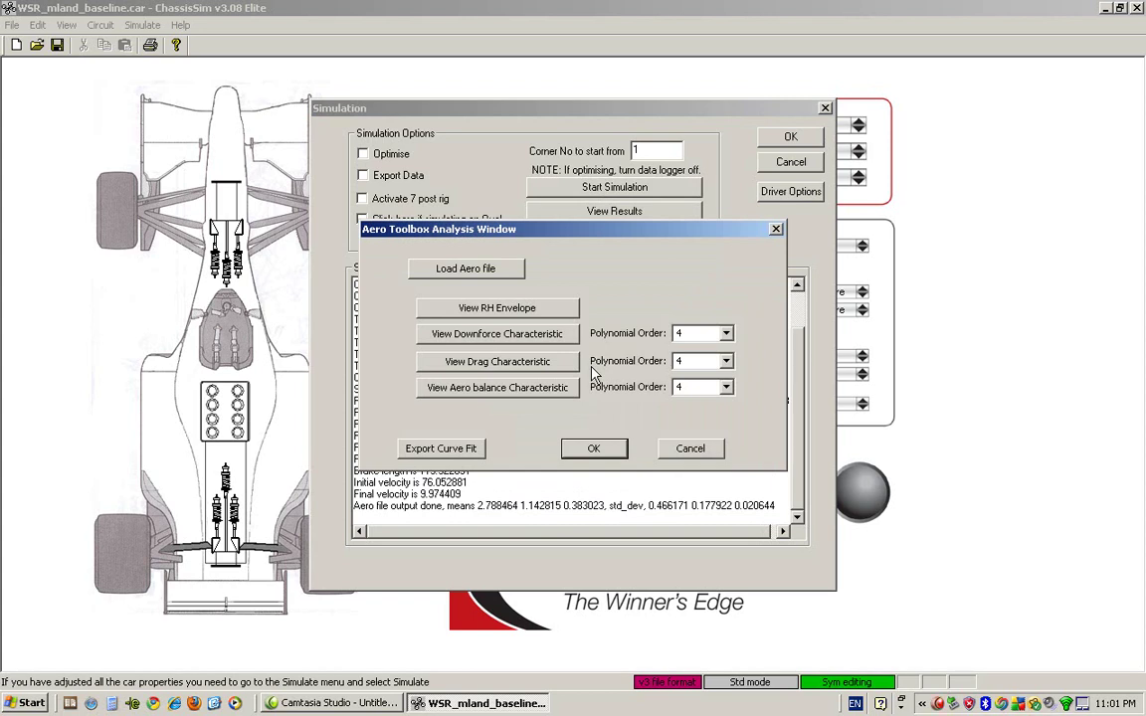
click(529, 342)
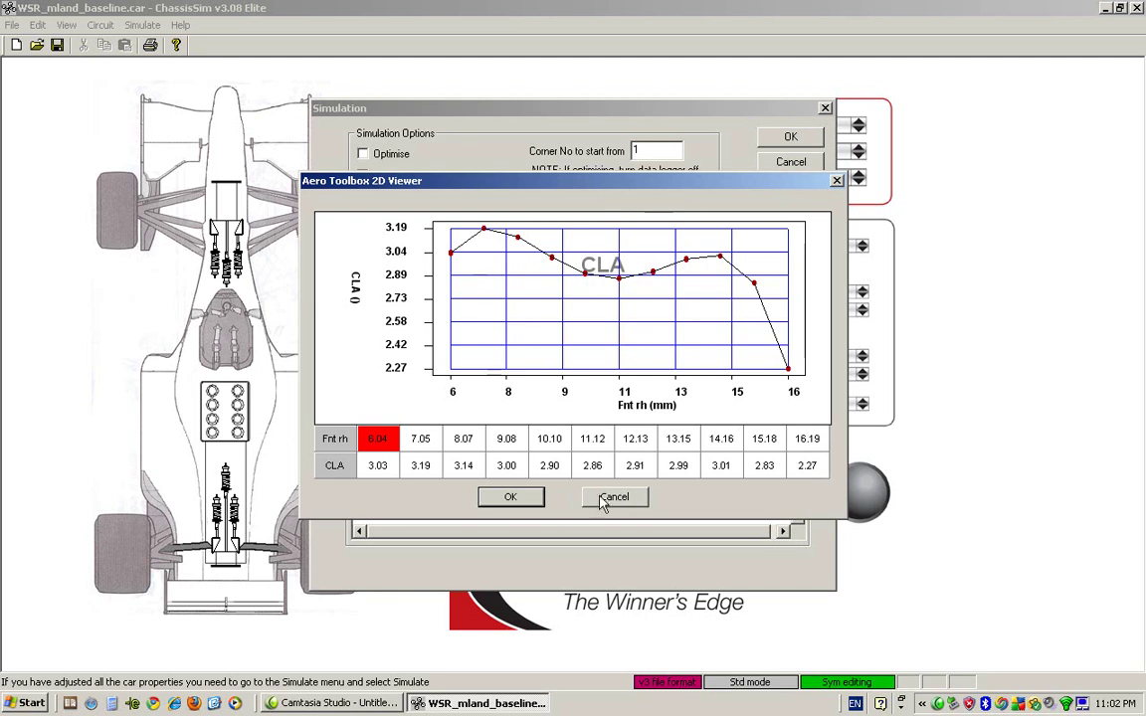
click(512, 498)
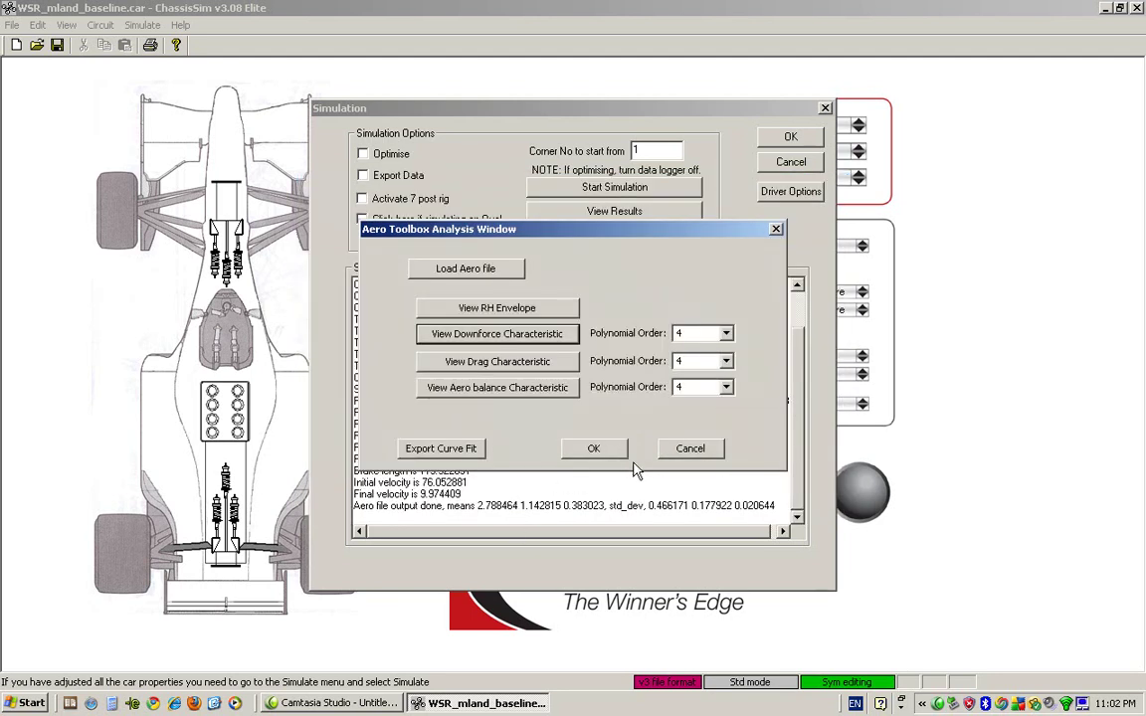
click(597, 449)
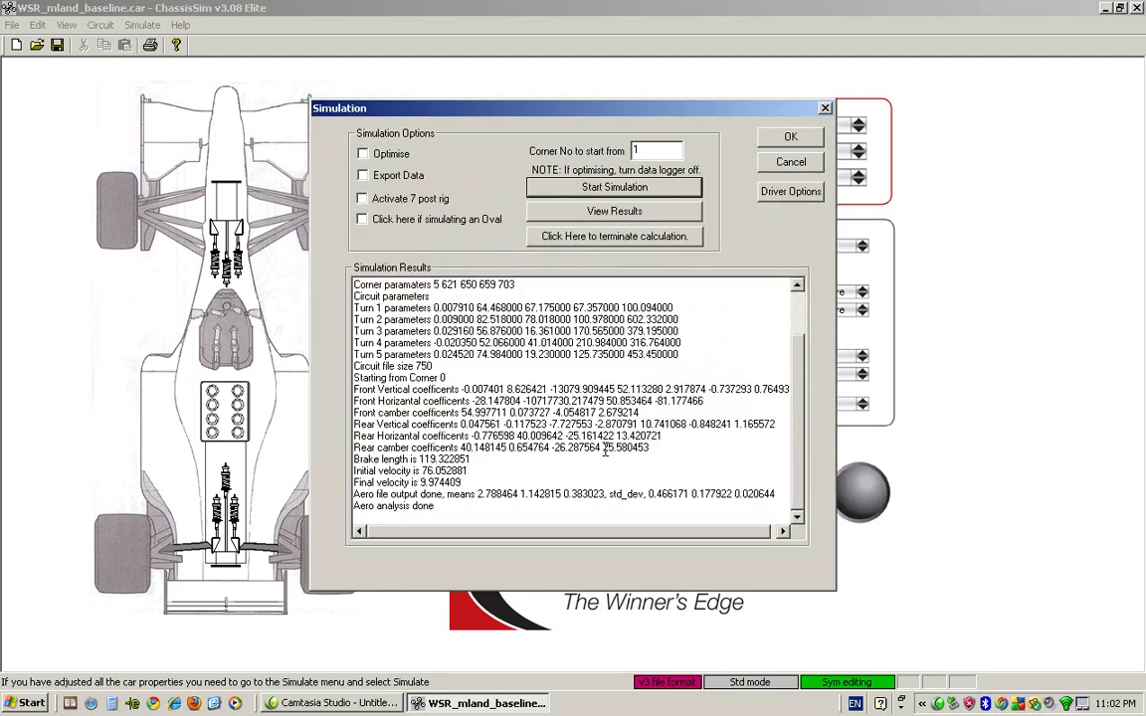
Close the simulation results and bring up the Generate AeroMap dialog.
click(787, 165)
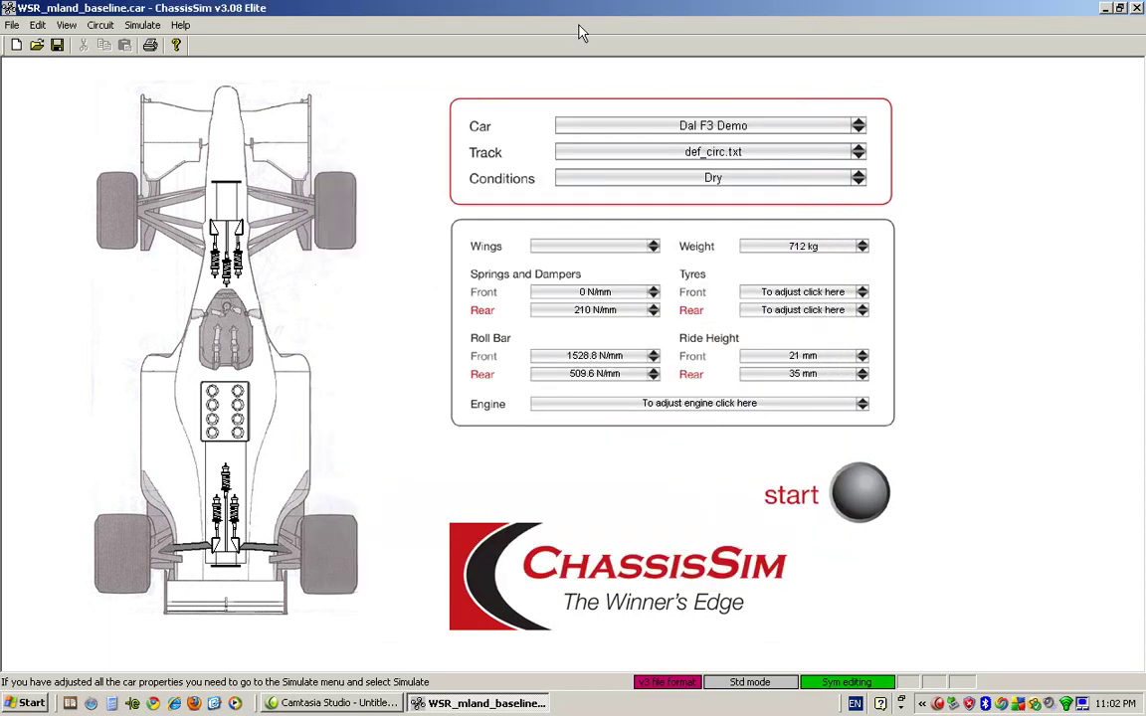
click(140, 28)
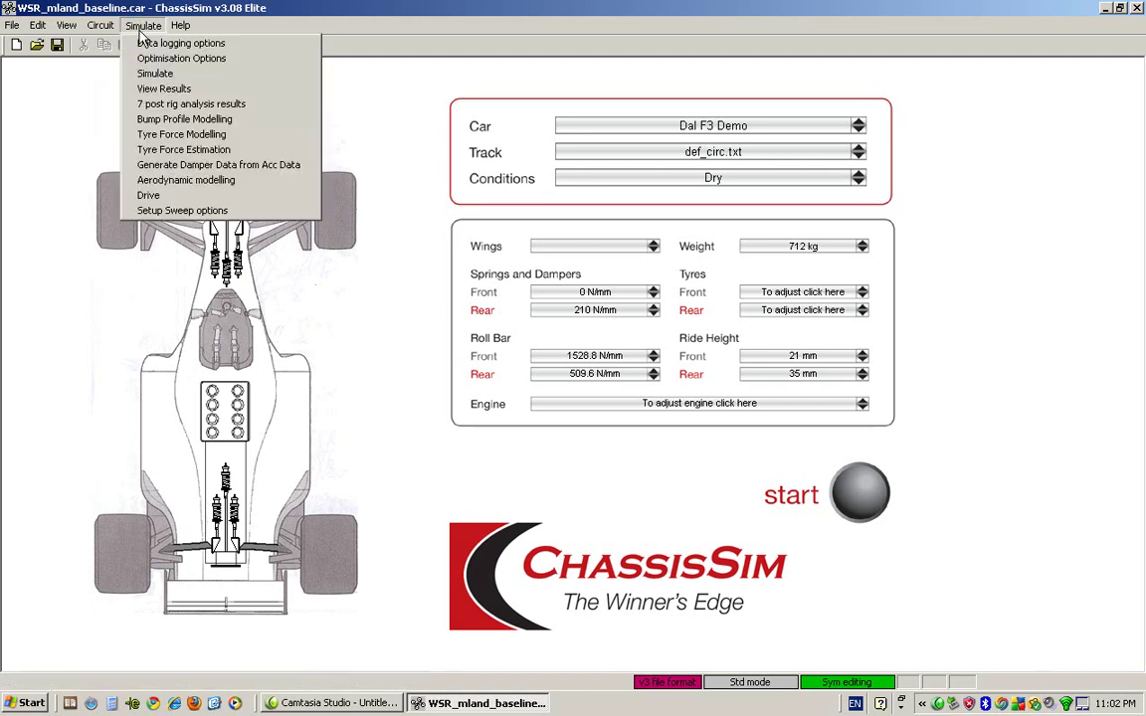
click(184, 182)
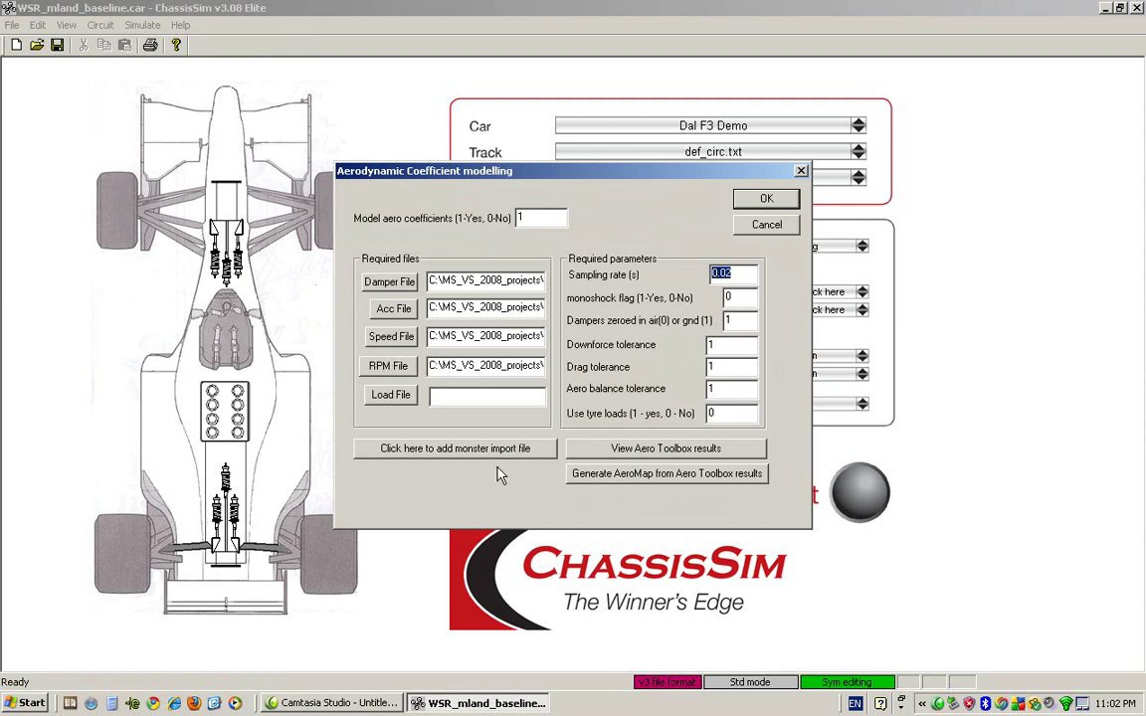
click(725, 478)
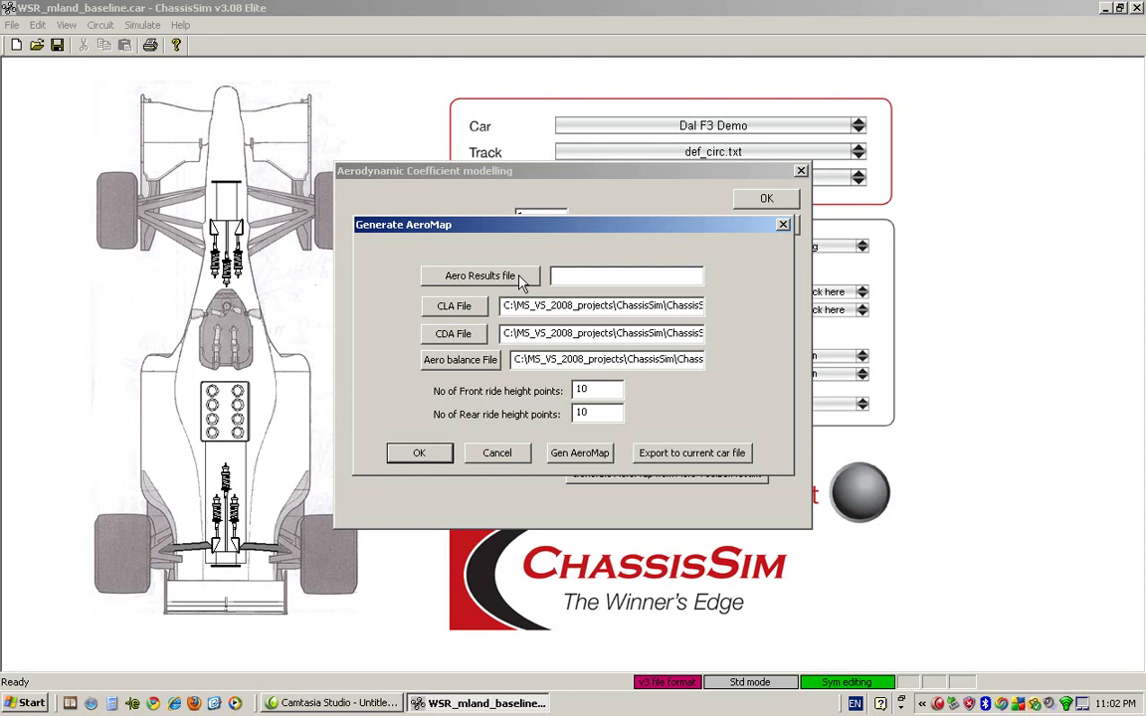
Build an aero map from aero_analysis_results.dat and export it to the current car.
click(520, 283)
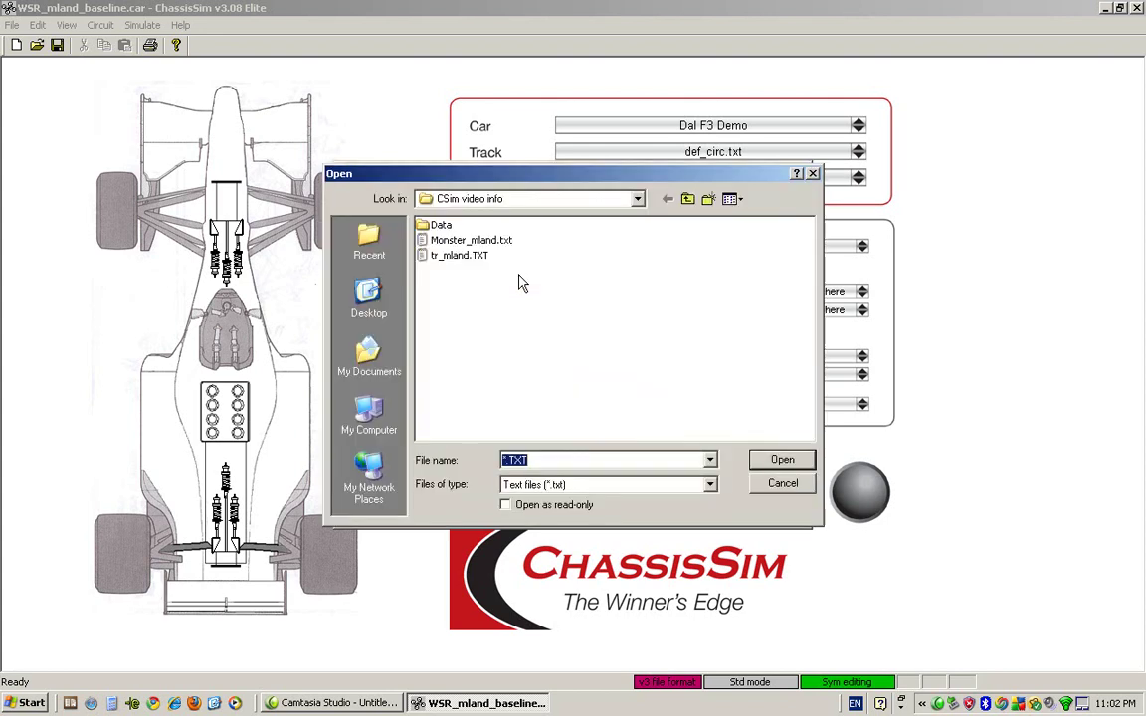
click(710, 485)
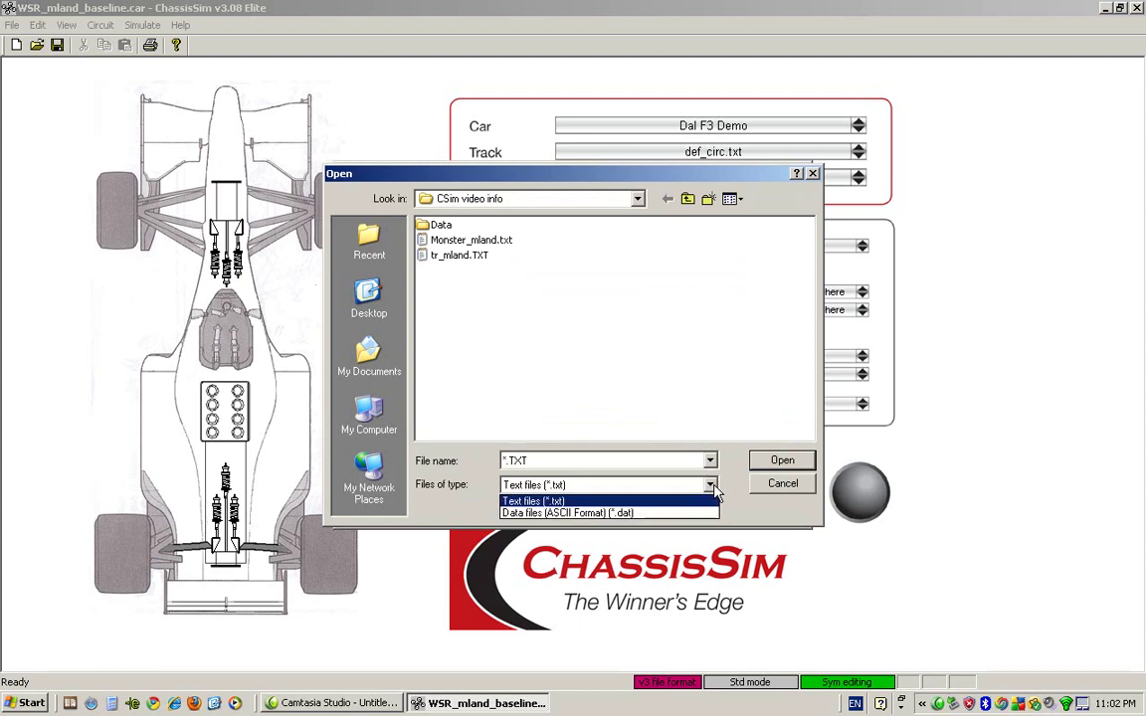
click(666, 513)
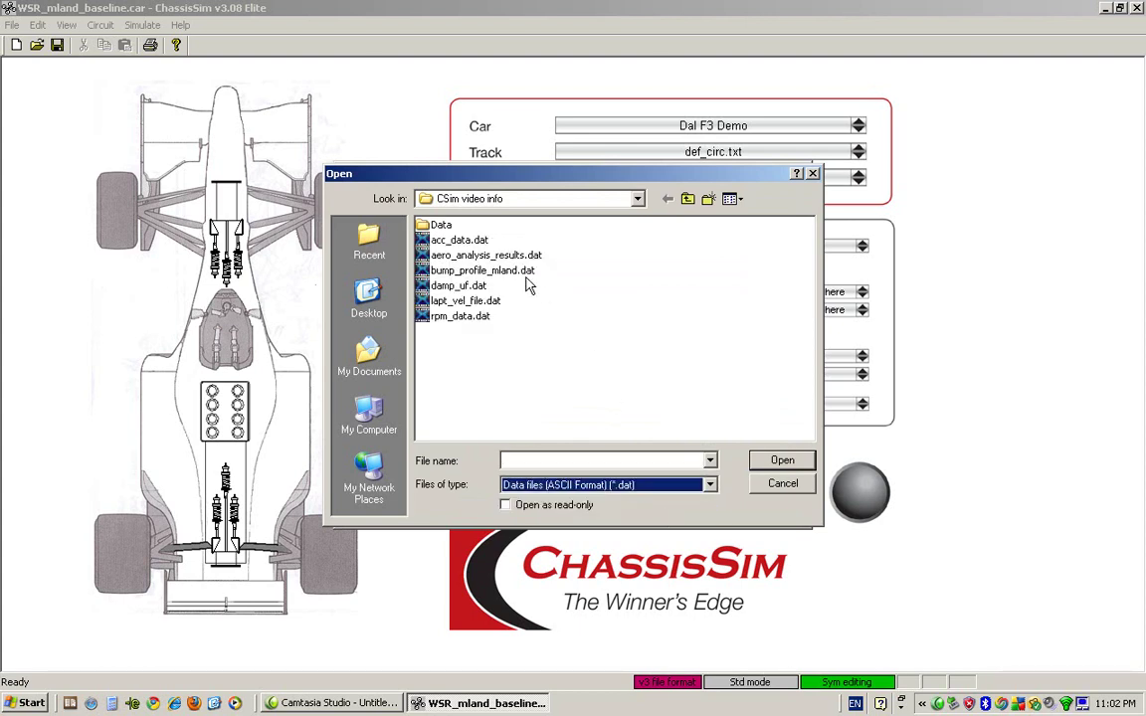
click(499, 258)
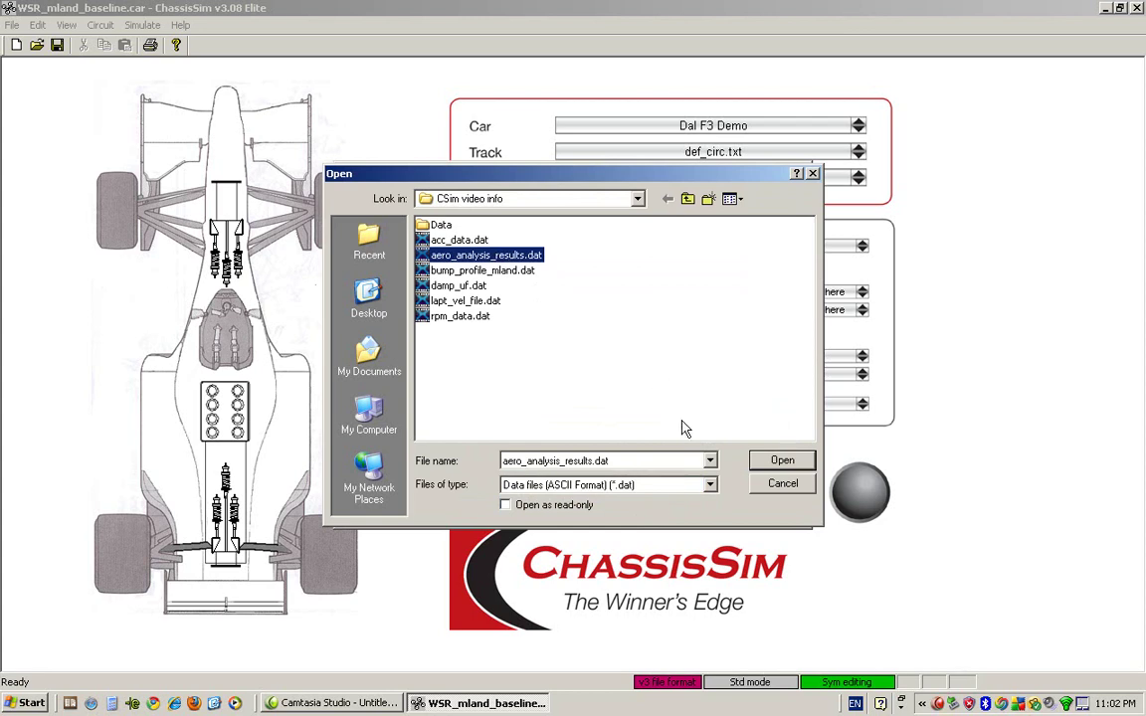
click(778, 463)
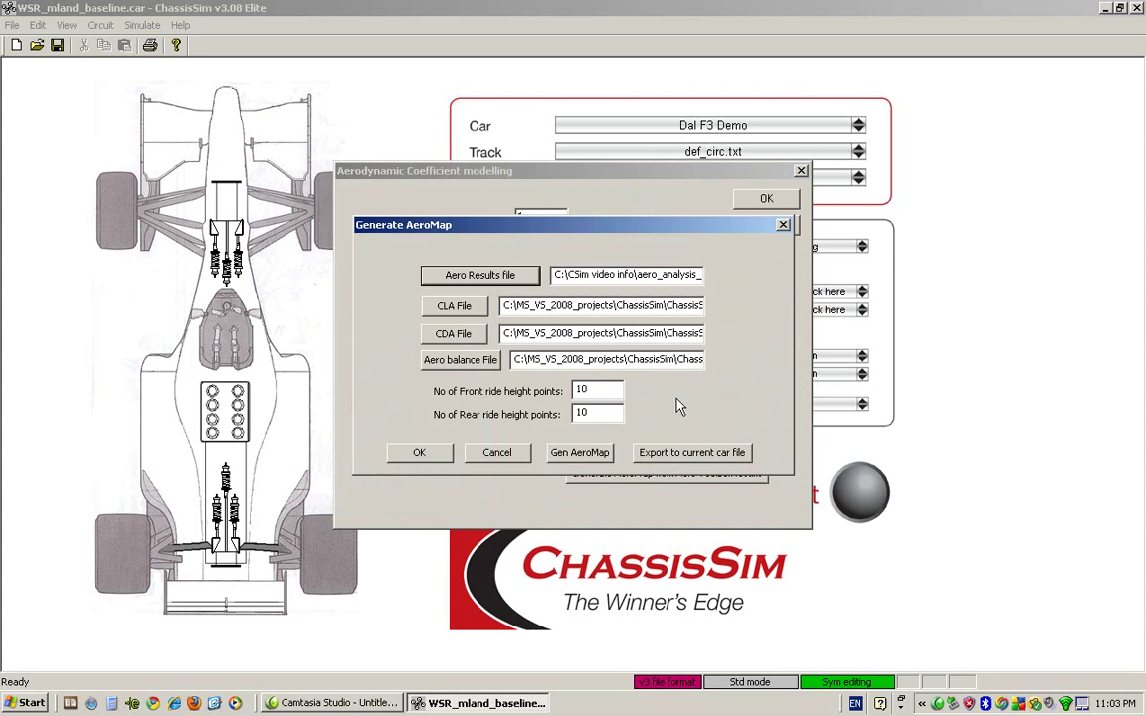
click(694, 456)
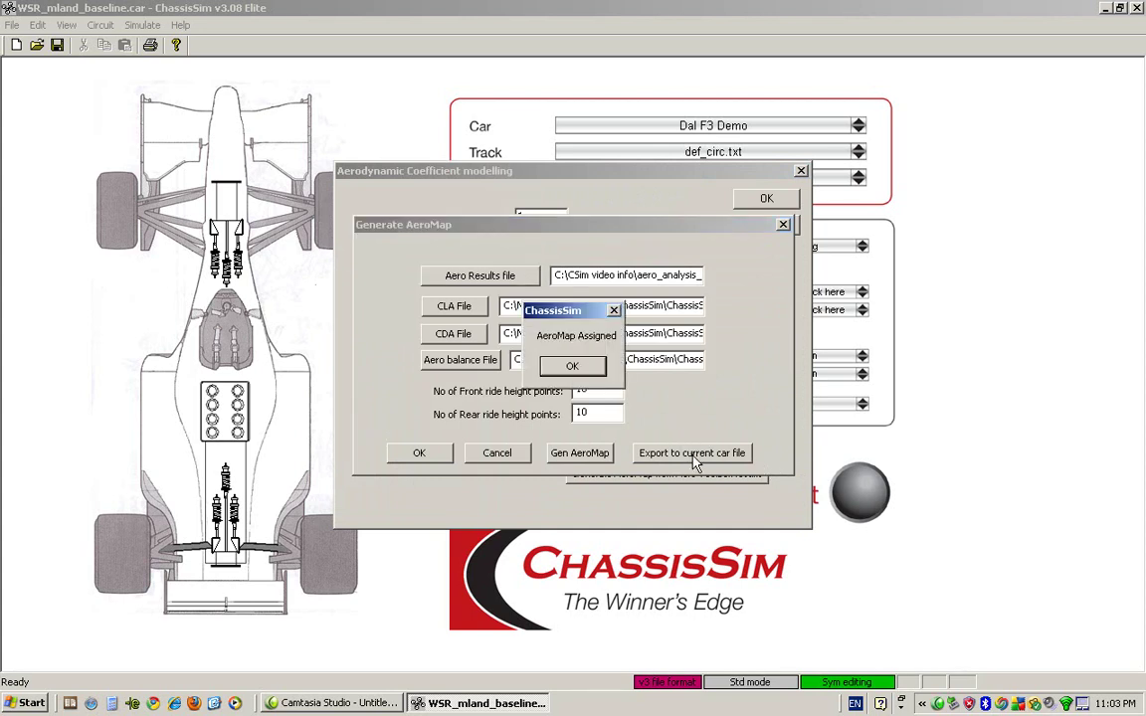
click(575, 366)
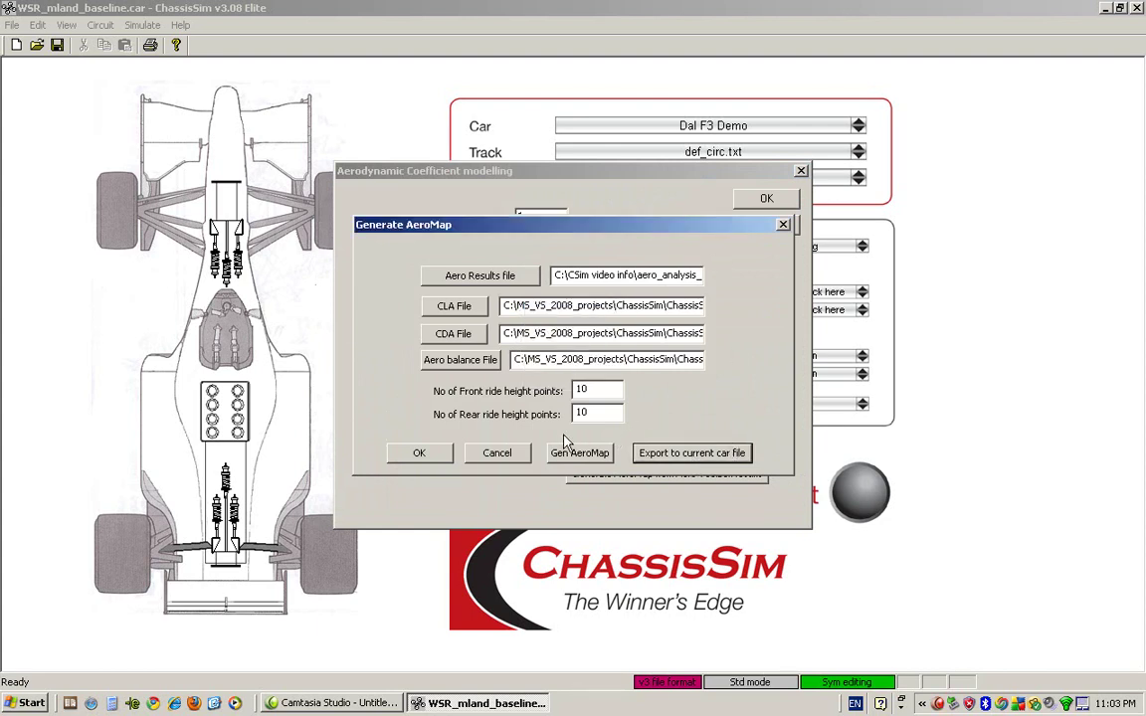
click(503, 456)
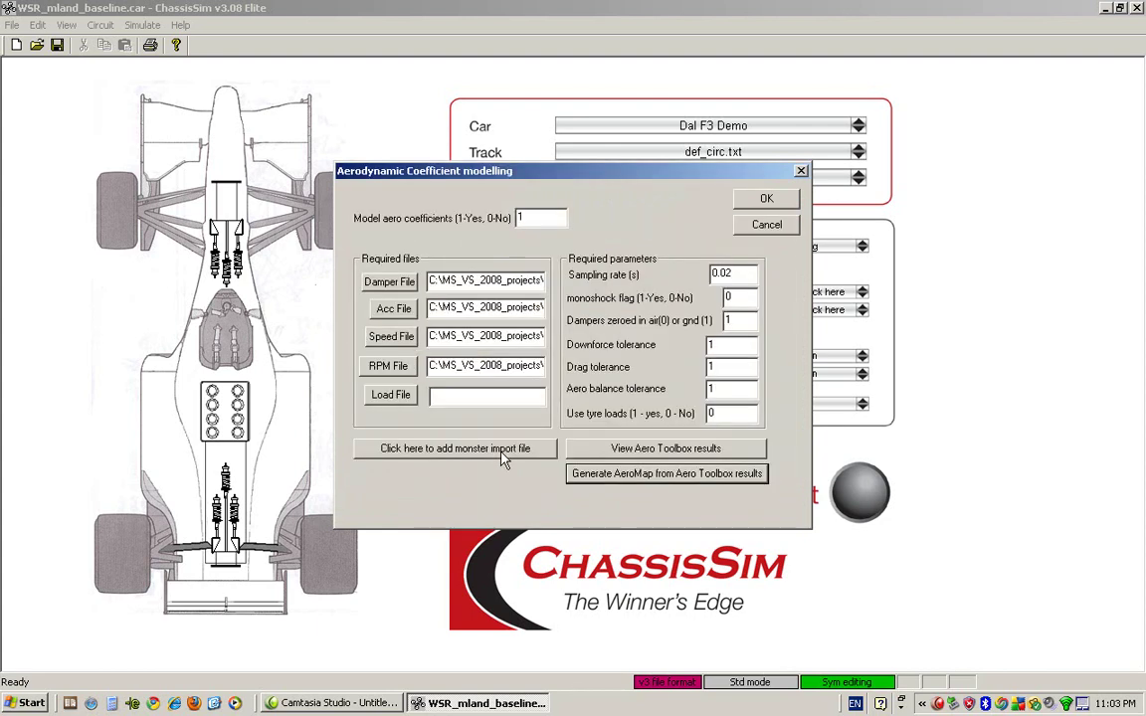
Open the car's Downforce RH map from its aerodynamic properties.
click(800, 173)
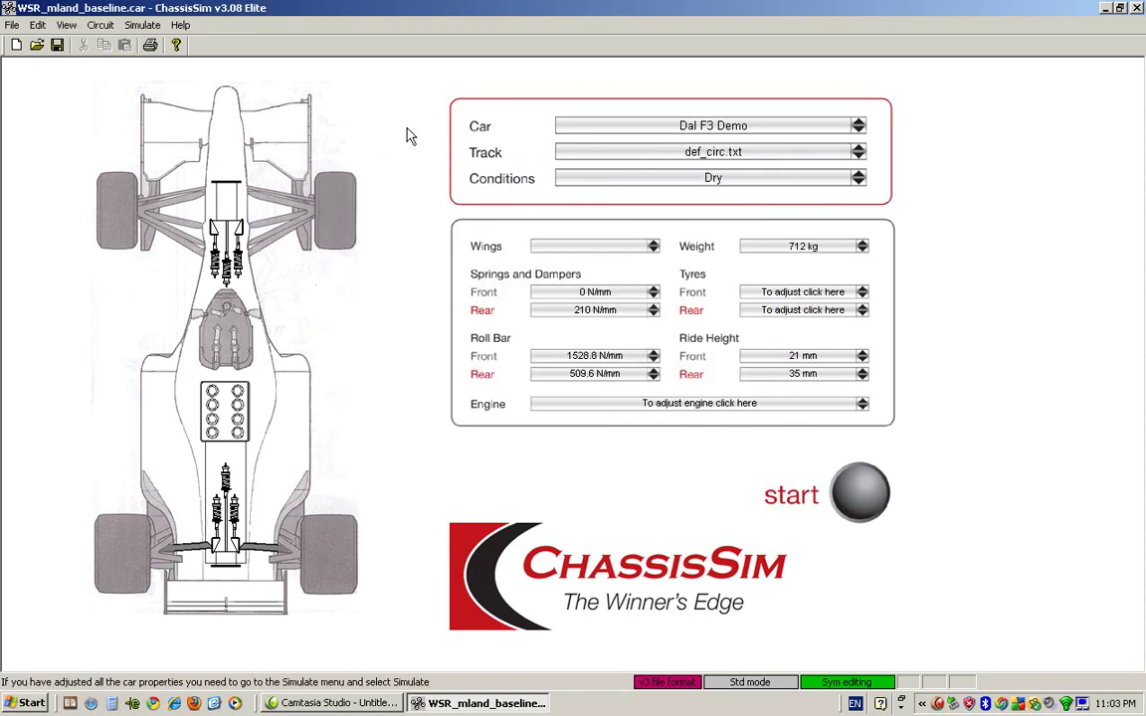
click(279, 129)
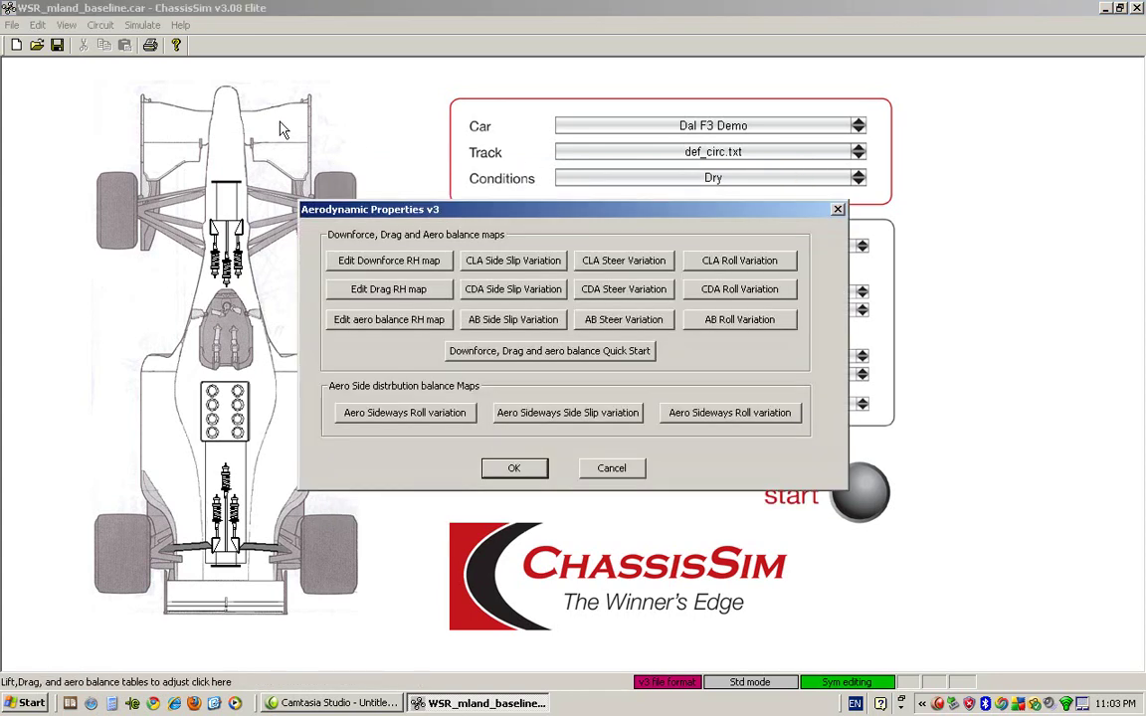
click(351, 256)
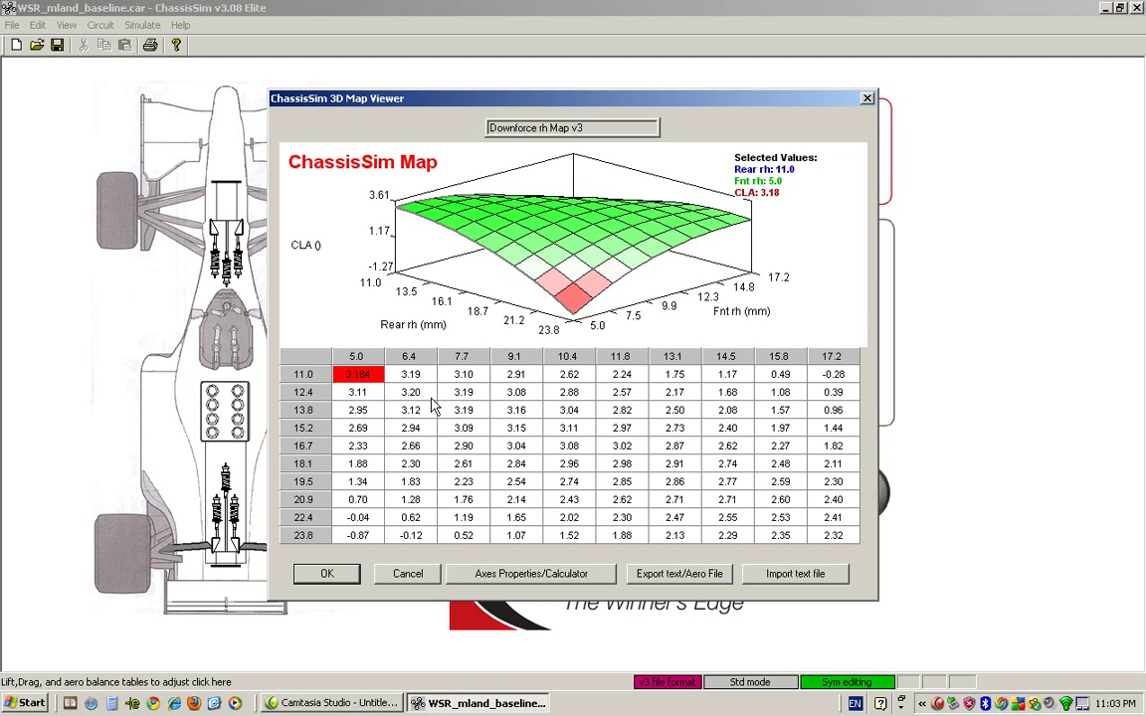
Step through CLA values down to the rear 19.5 mm, front 13.1 mm cell.
key(Right)
key(Right)
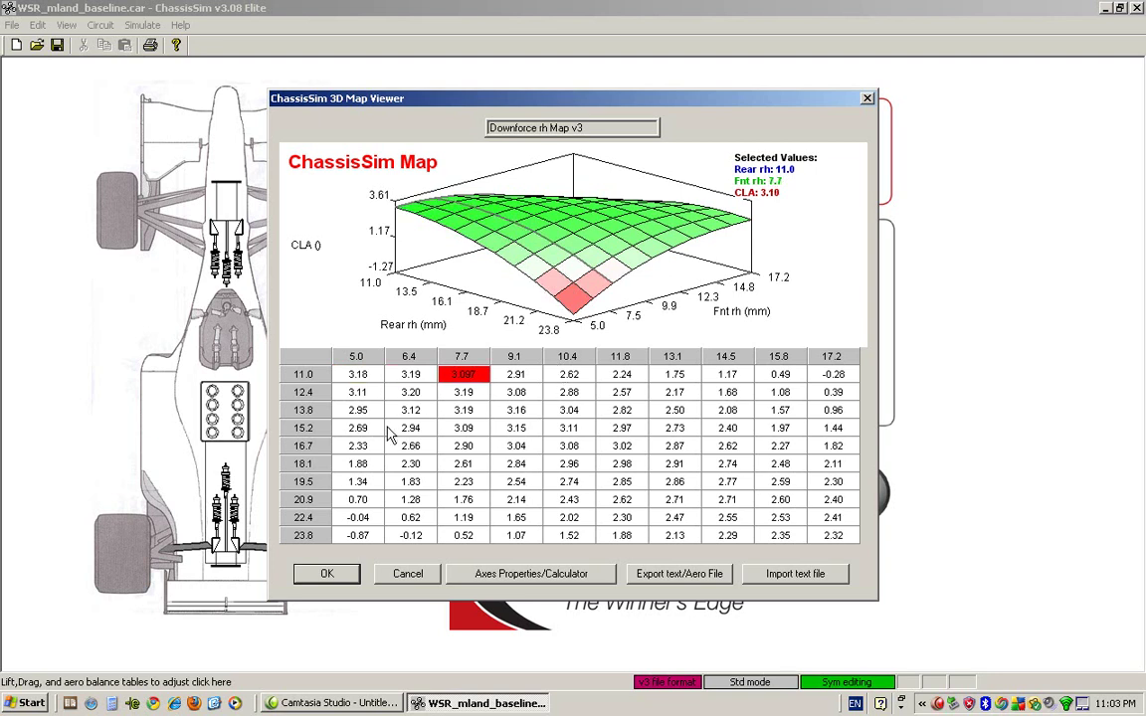
key(Down)
key(Down)
key(Right)
key(Down)
key(Left)
key(Up)
key(Down)
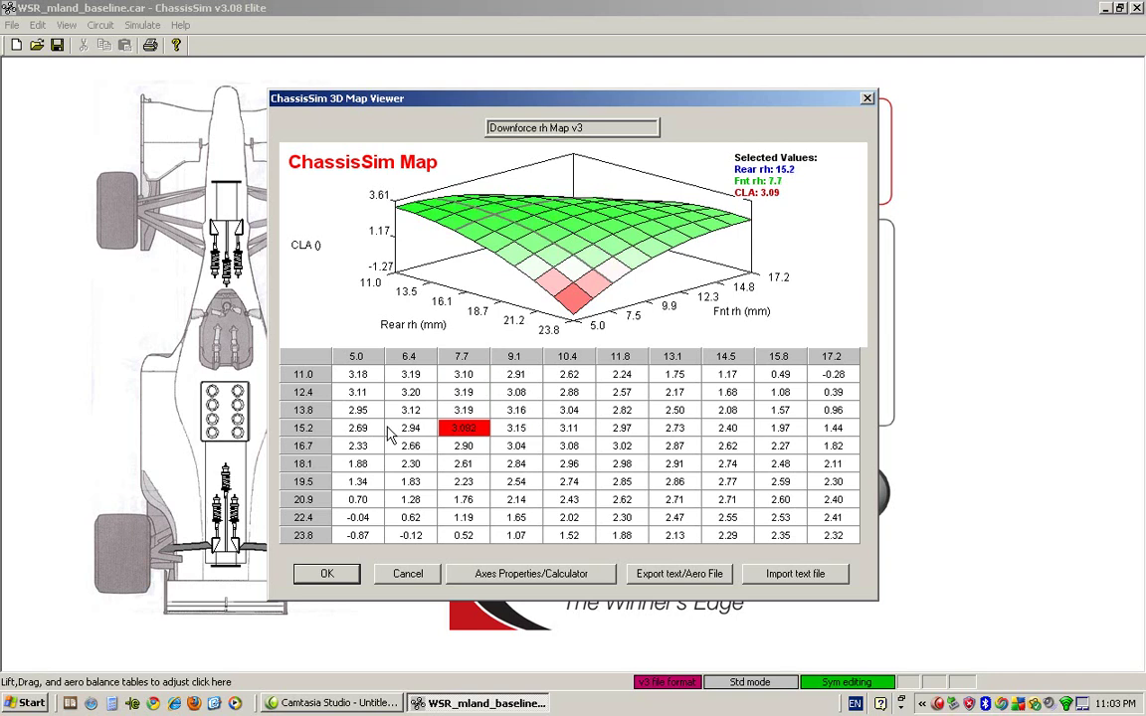
key(Right)
key(Down)
key(Down)
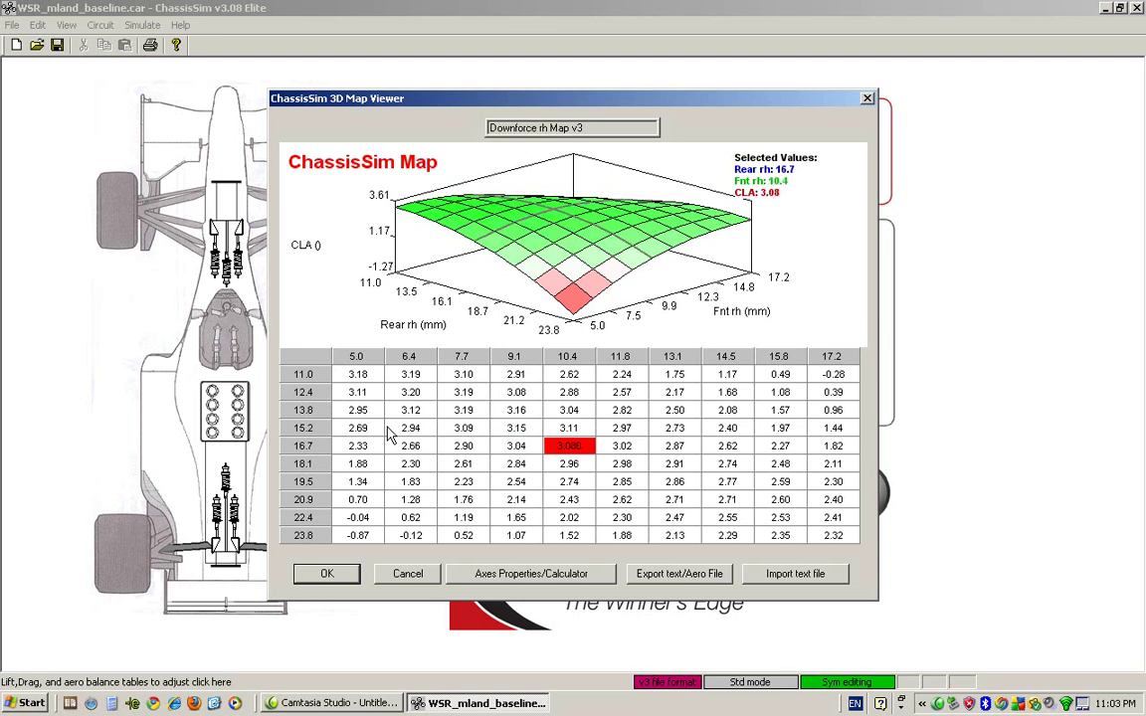
key(Right)
key(Right)
key(Down)
key(Right)
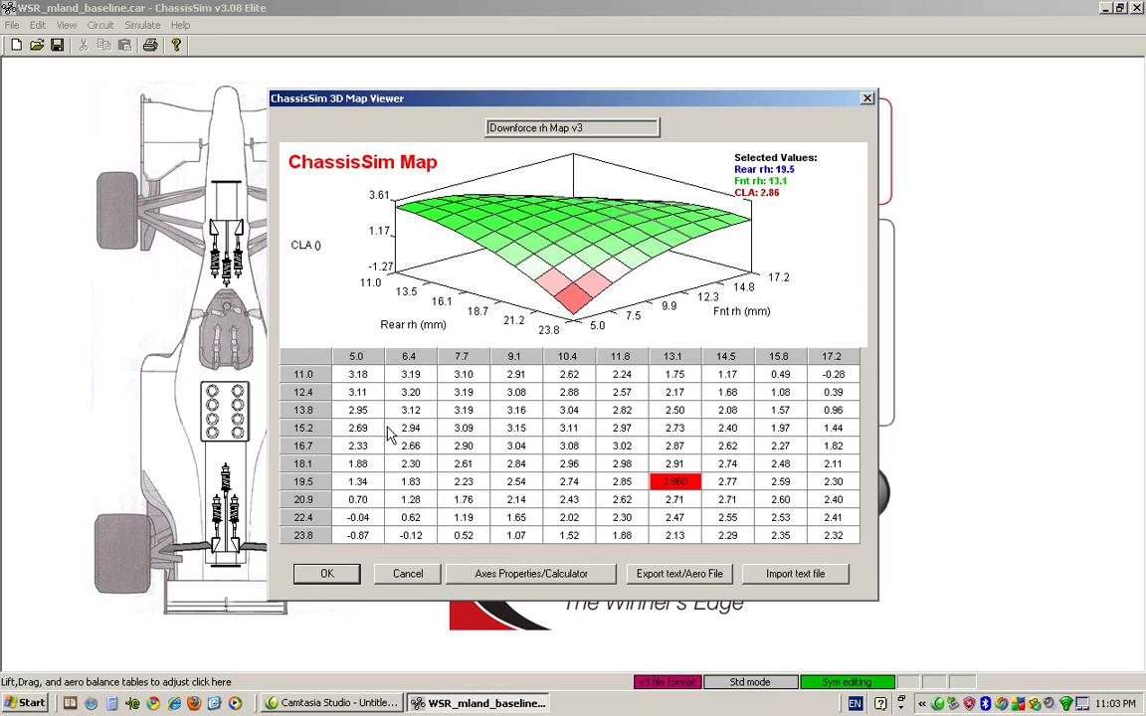
Check CLA at rear 12.4/front 6.4, rear 23.8/front 14.5 and rear 11.0/front 17.2.
key(Left)
key(Left)
key(Right)
key(Right)
key(Up)
key(Left)
key(Up)
key(Left)
key(Up)
key(Left)
key(Up)
key(Left)
key(Left)
key(Up)
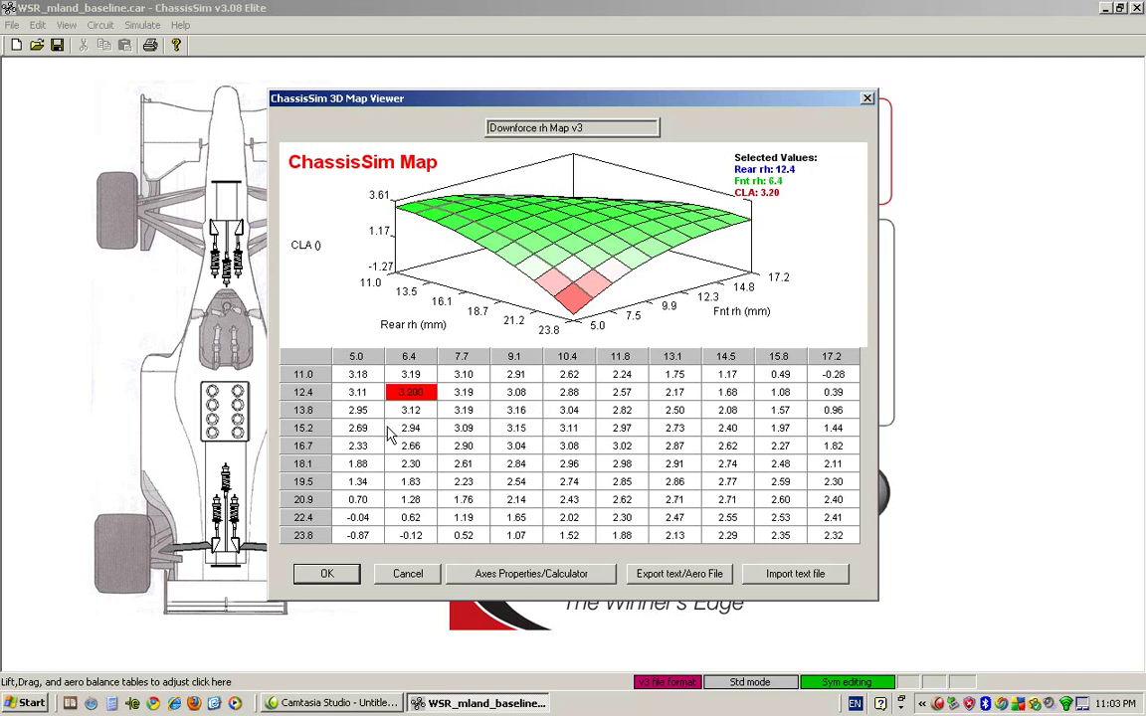
key(Left)
key(Up)
key(Down)
key(Down)
key(Down)
key(Down)
key(Down)
key(Down)
key(Down)
key(Down)
key(Right)
key(Right)
key(Right)
key(Right)
key(Right)
key(Right)
key(Right)
key(Right)
key(Up)
key(Up)
key(Up)
key(Up)
key(Up)
key(Up)
key(Up)
key(Up)
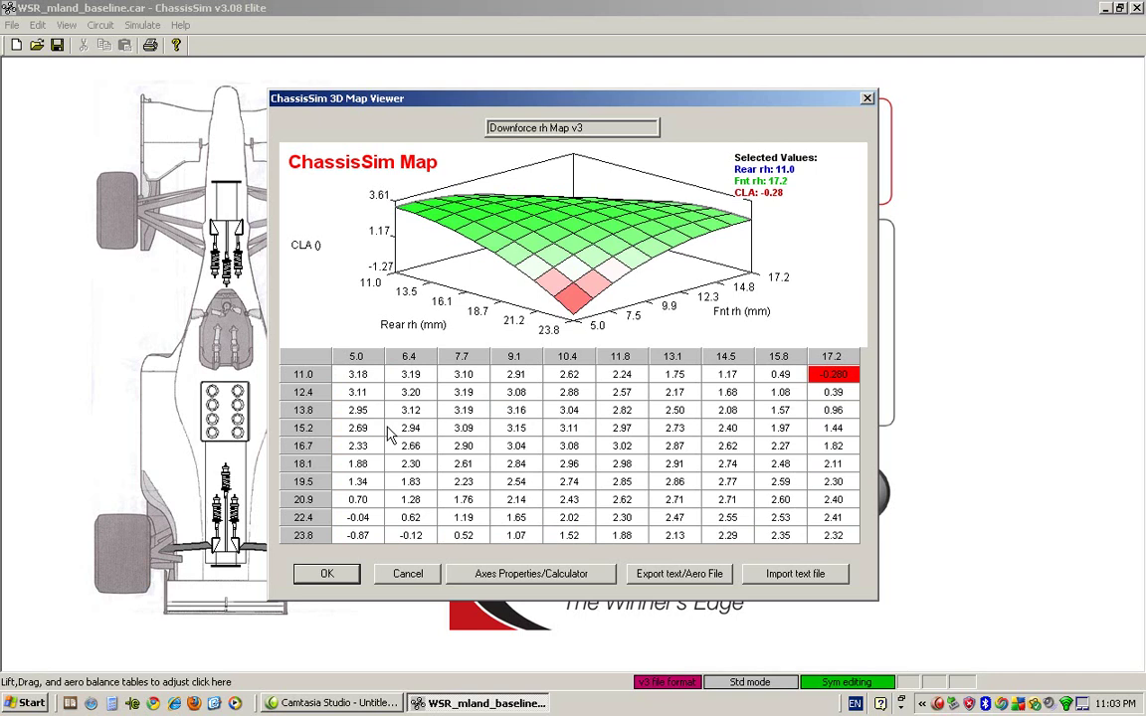
key(Left)
key(Left)
key(Left)
key(Left)
key(Left)
key(Left)
key(Left)
key(Left)
key(Left)
key(Right)
key(Down)
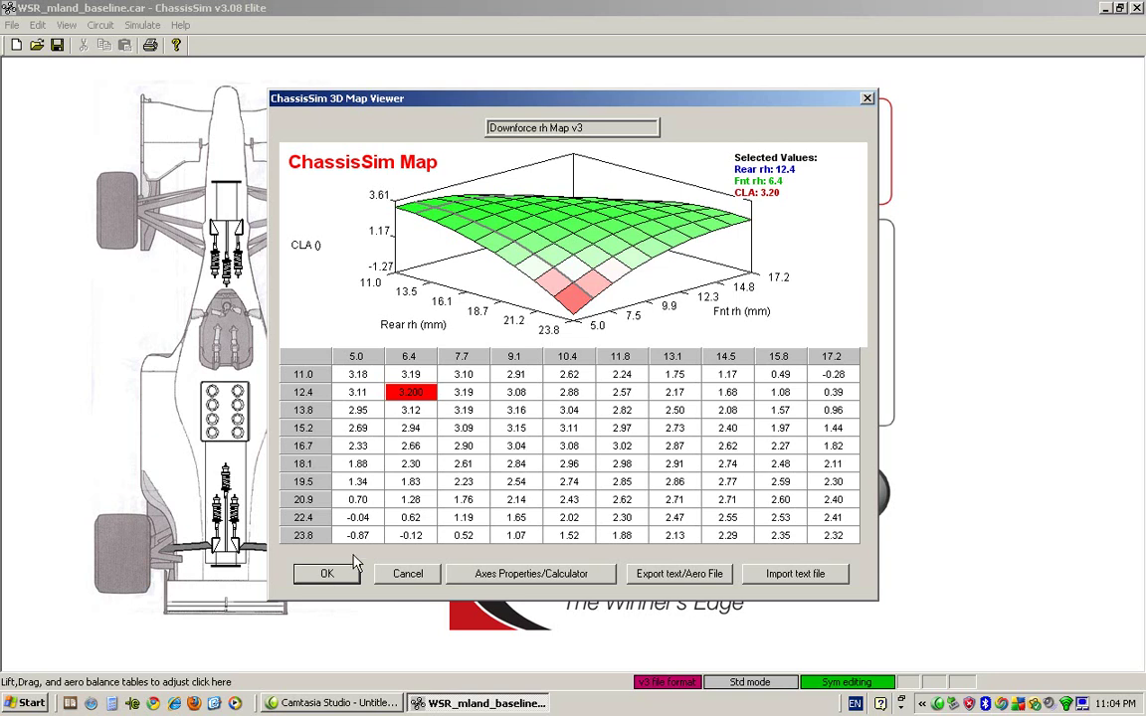
Close the downforce map and inspect the CDA values in the Drag RH map.
click(330, 575)
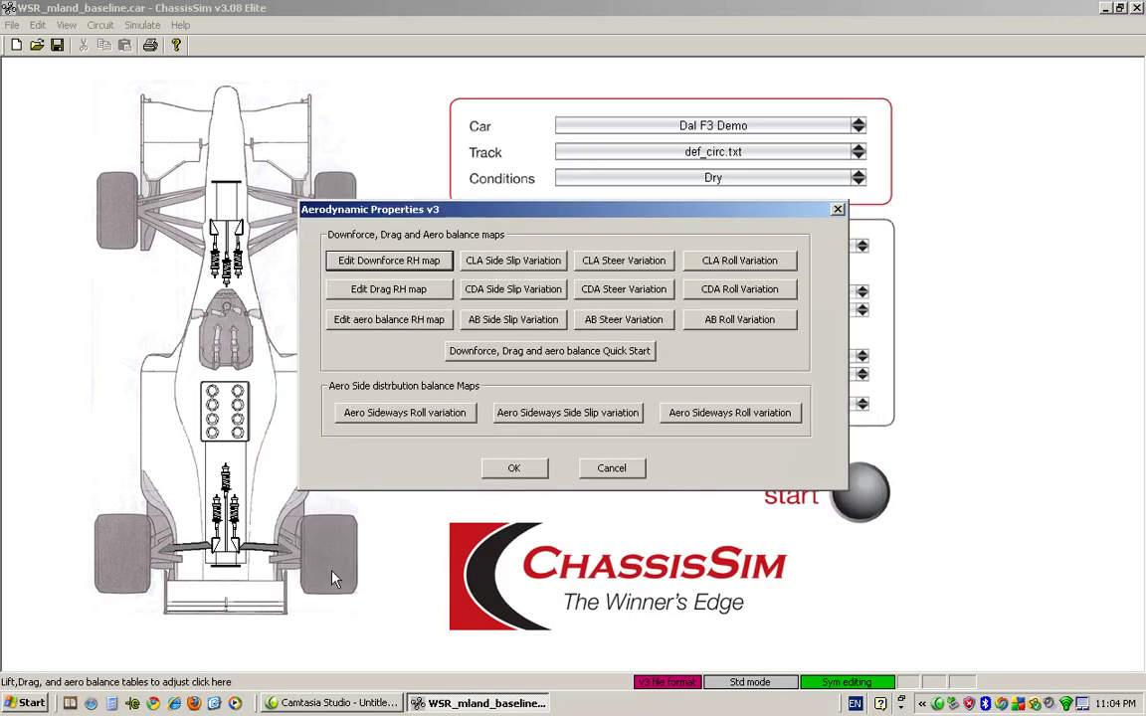
click(396, 290)
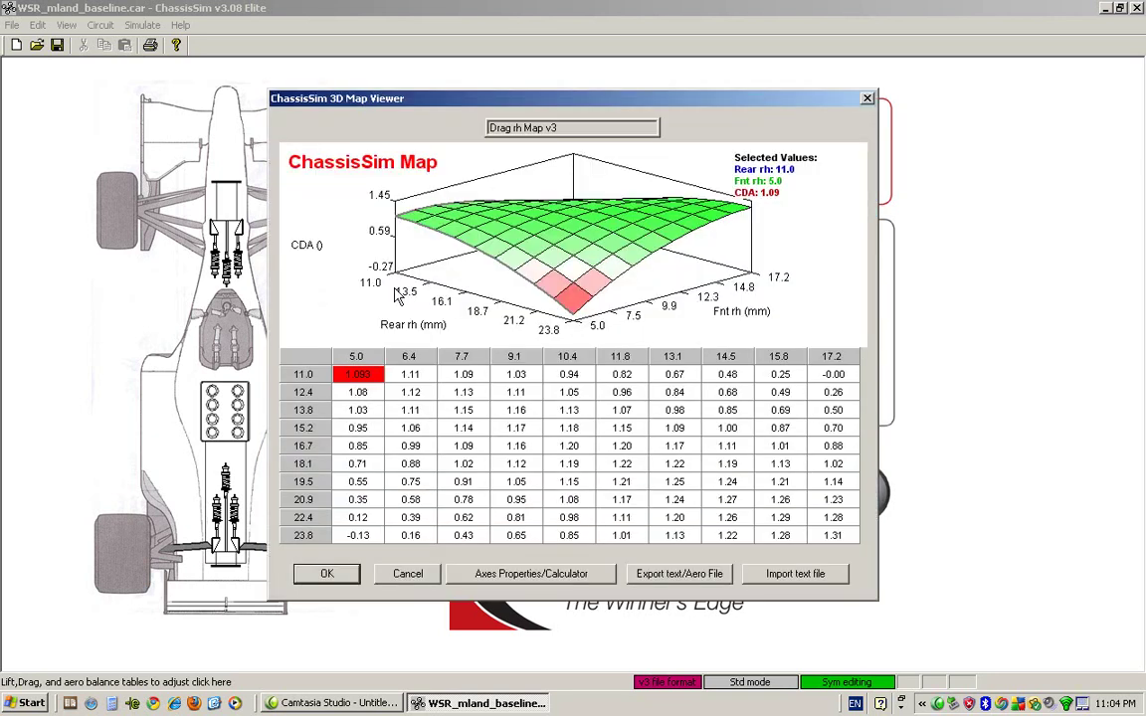
key(Right)
key(Right)
key(Right)
key(Right)
key(Right)
key(Right)
key(Down)
key(Down)
key(Down)
key(Down)
key(Down)
key(Down)
key(Down)
key(Down)
key(Right)
key(Down)
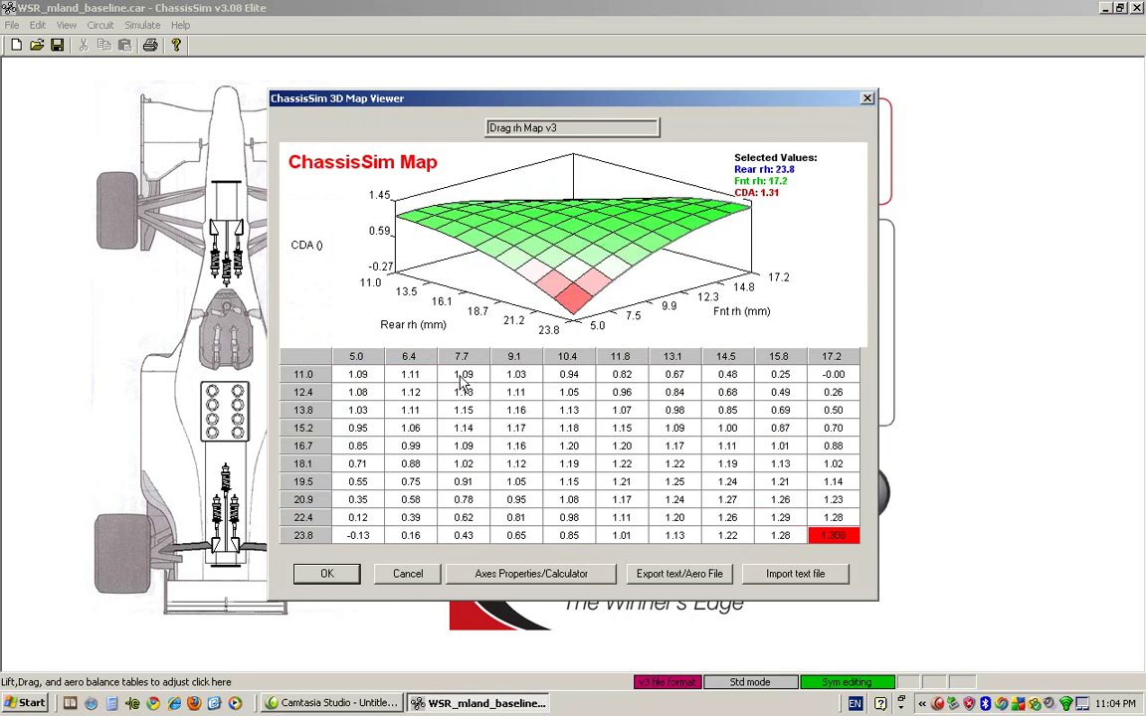
click(333, 574)
Enter Cl_A (max) 3.2, Cd_A (max) 1.31 and aero bal offset 0 in Aerodynamic Coefficients.
click(516, 468)
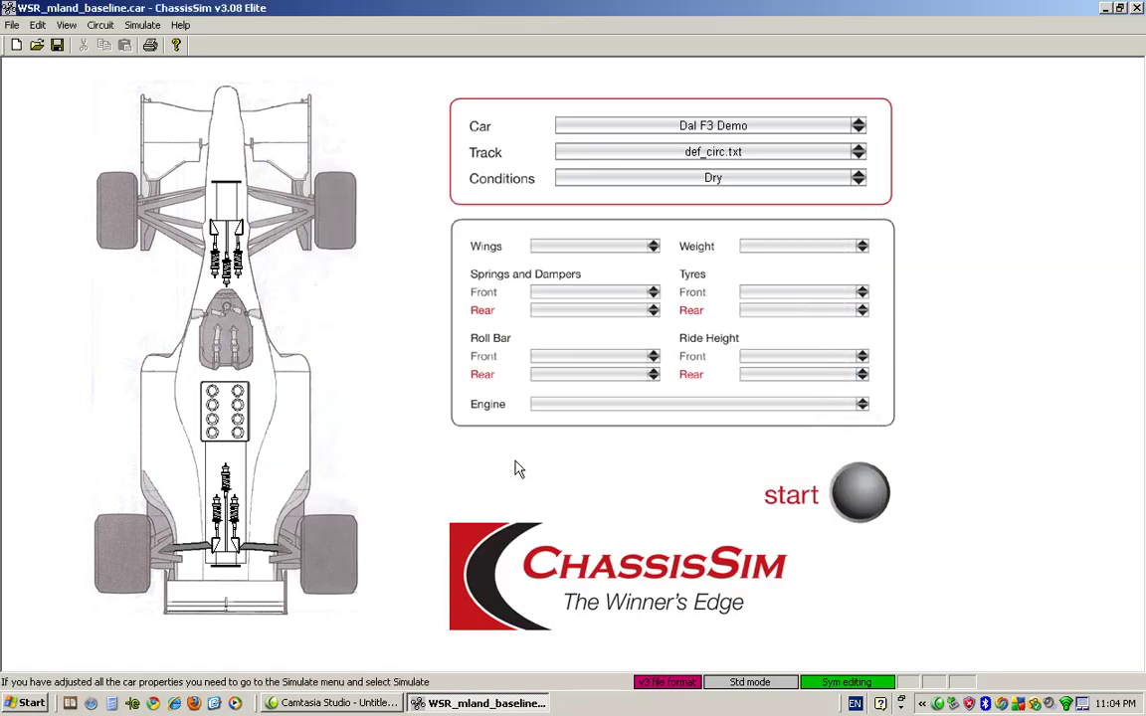
click(248, 599)
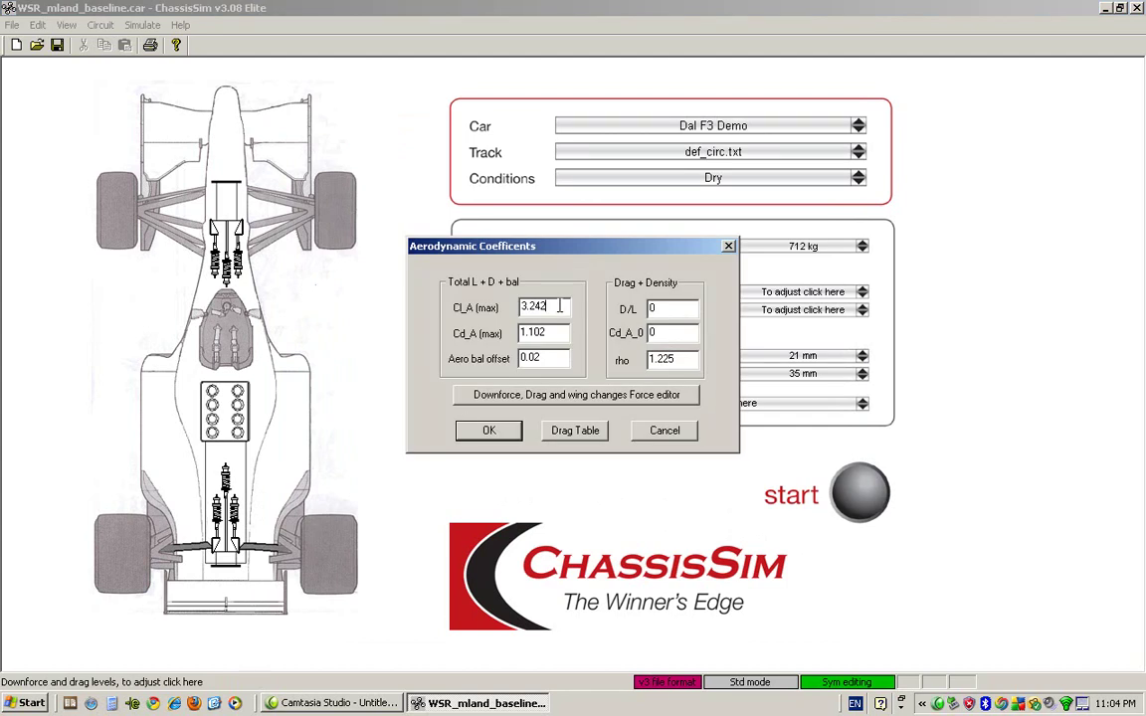
click(559, 307)
key(BackSpace)
key(BackSpace)
key(BackSpace)
key(BackSpace)
key(BackSpace)
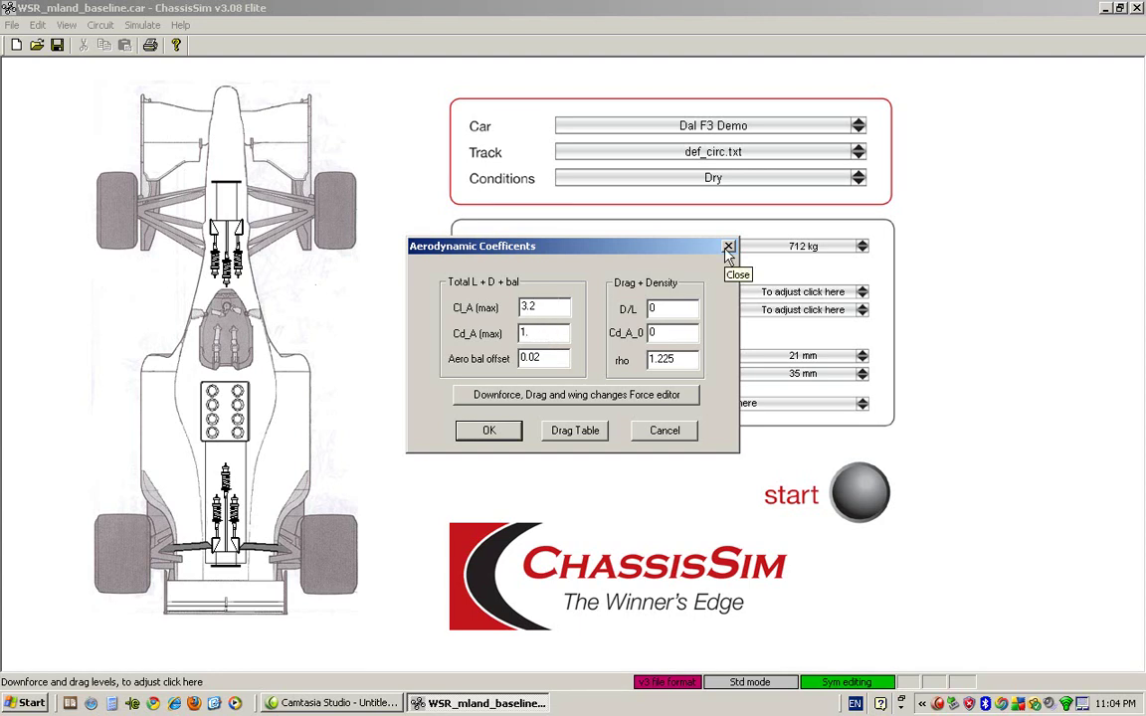
text(31)
click(558, 360)
key(BackSpace)
key(BackSpace)
key(BackSpace)
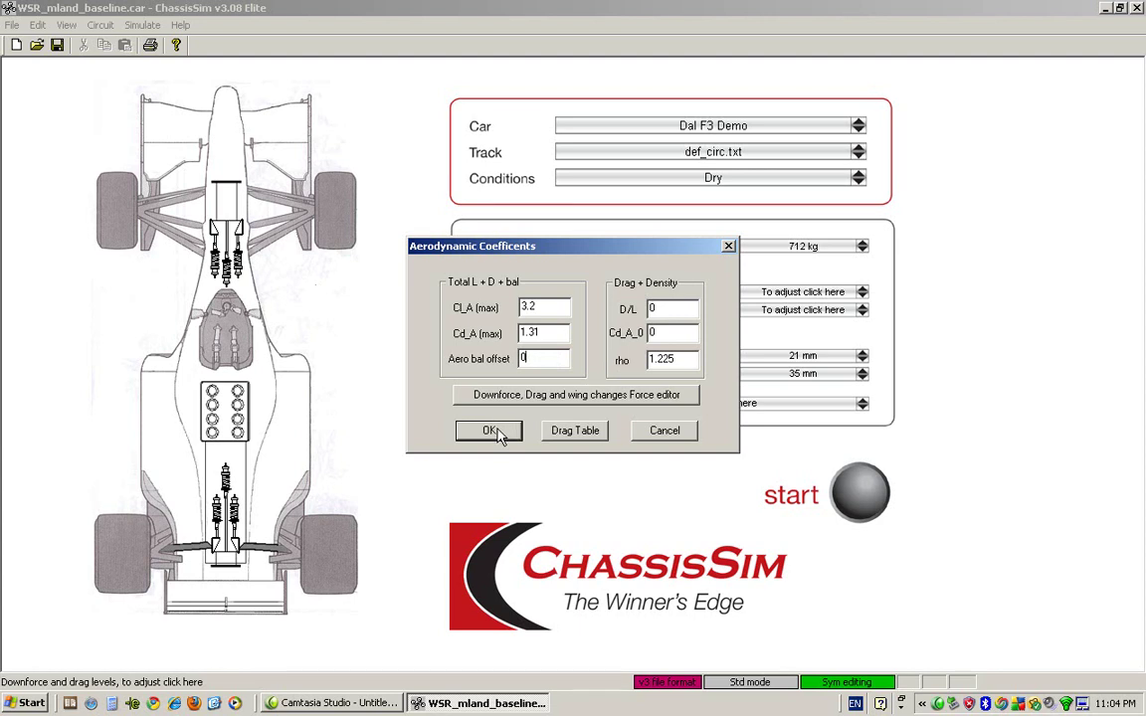
click(488, 430)
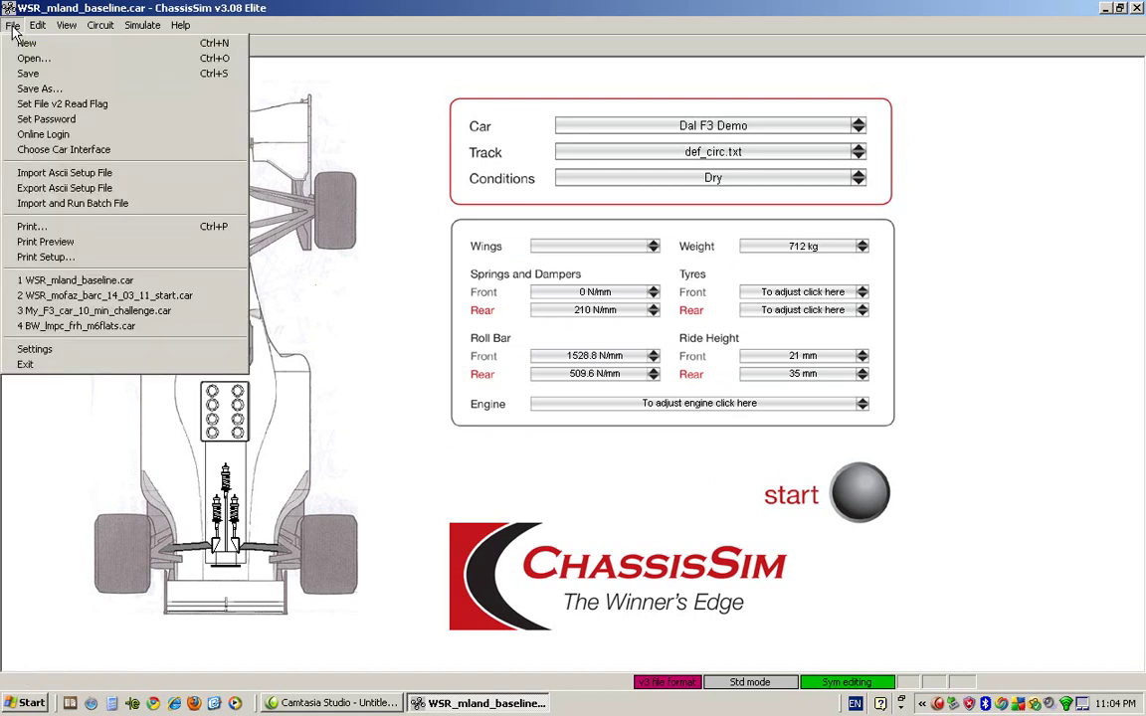
Save the car as WSR_mland_baseline_v2.car with Save As.
click(39, 89)
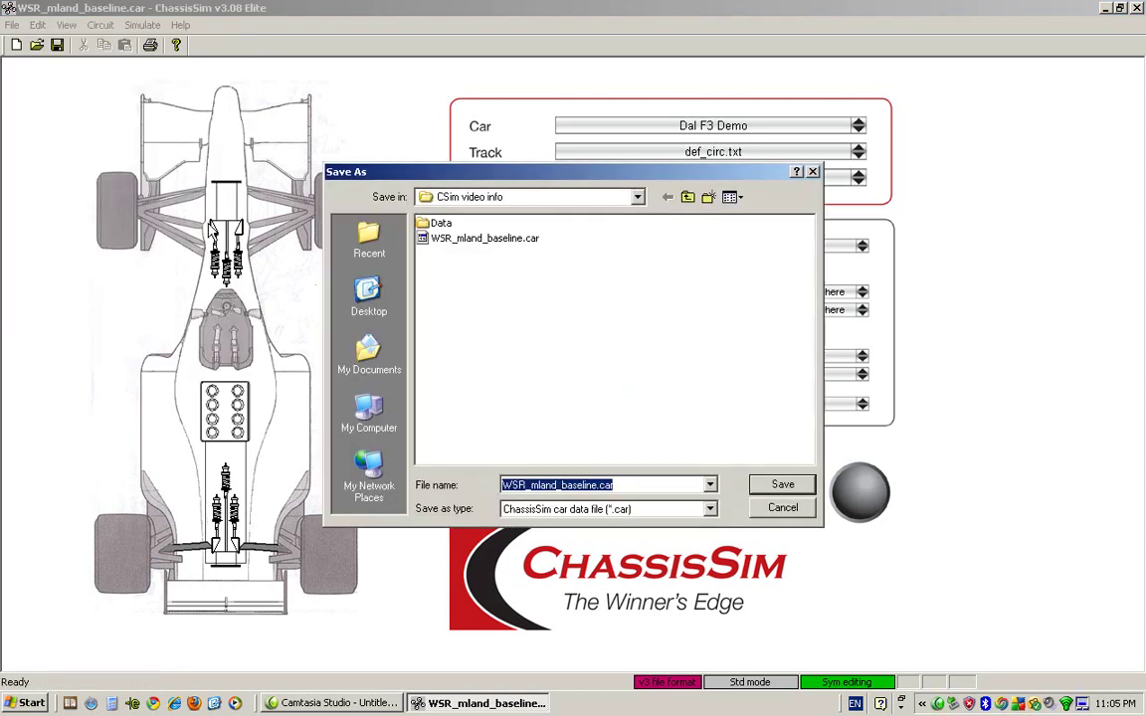
click(598, 484)
text(_)
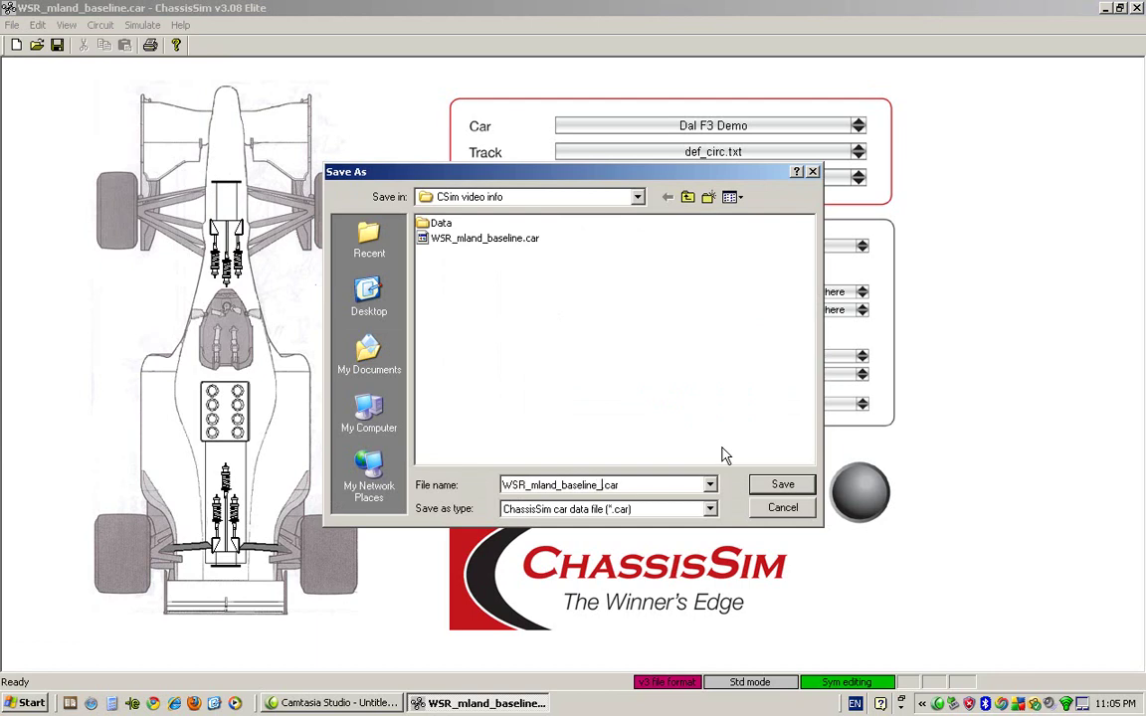
text(v2)
key(Return)
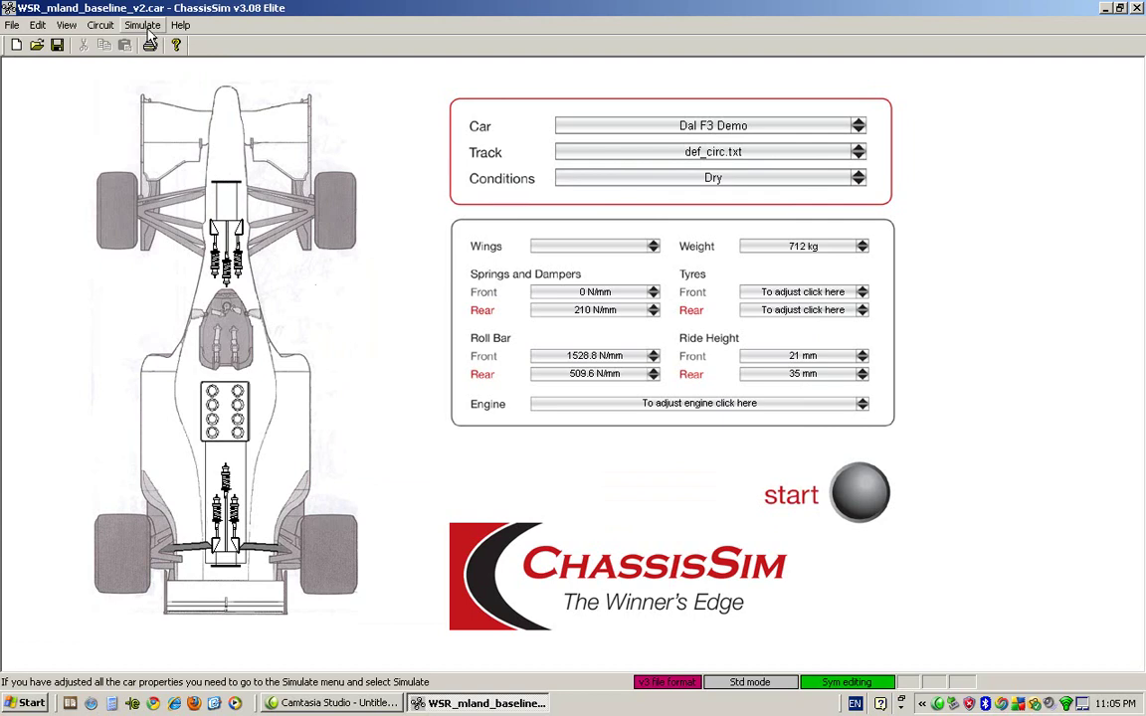
Load Monster_mland.txt as the Monster import file for tyre force estimation.
click(147, 26)
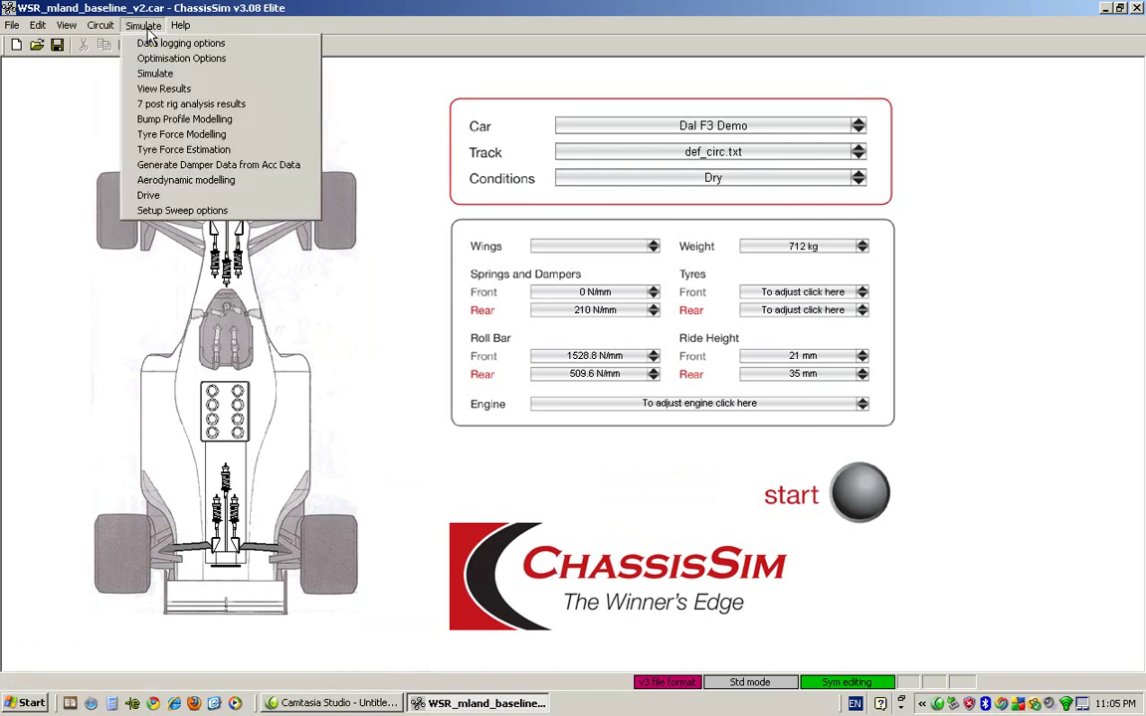
click(198, 150)
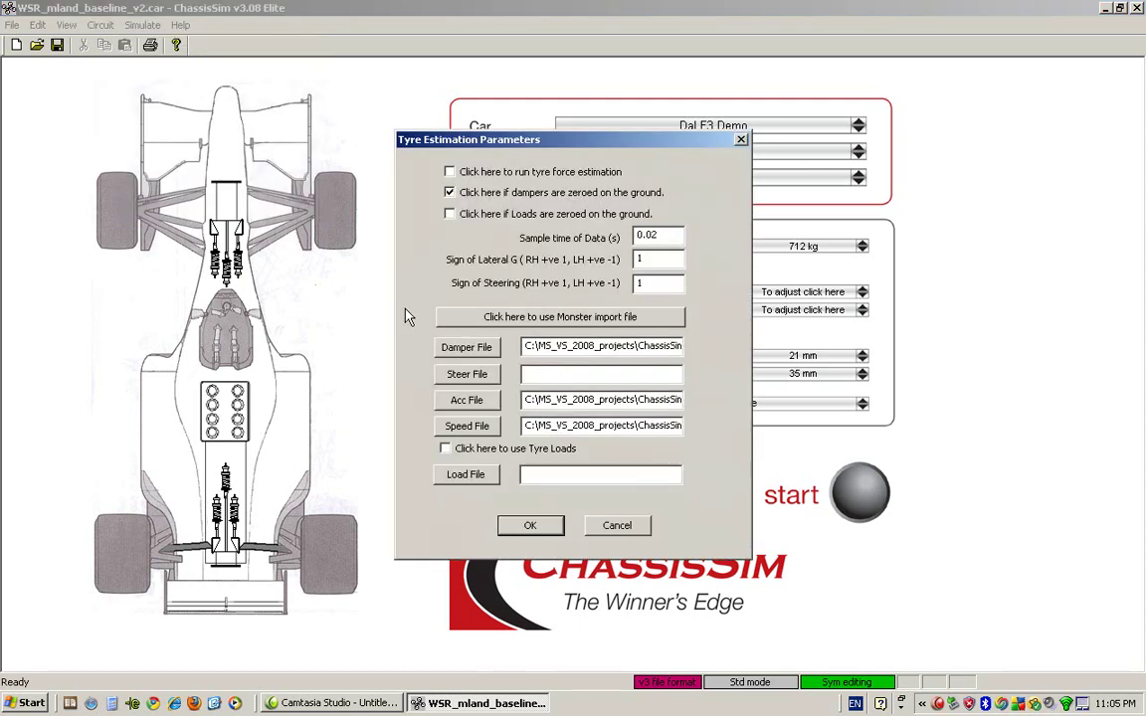
click(516, 319)
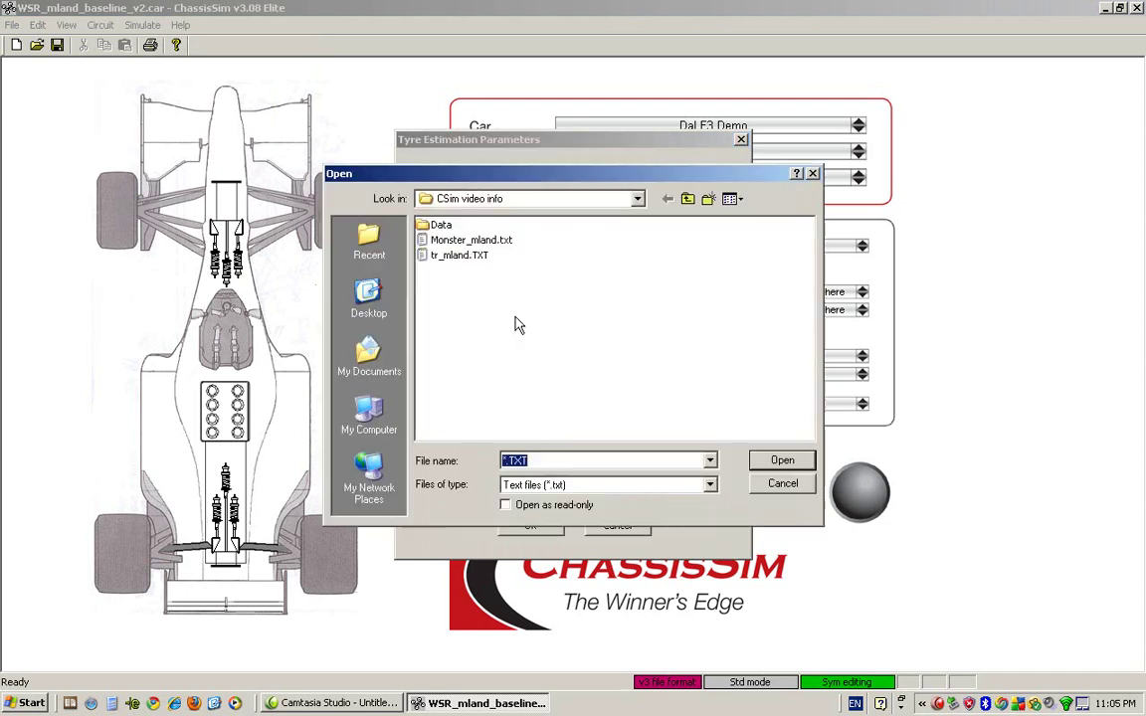
click(483, 241)
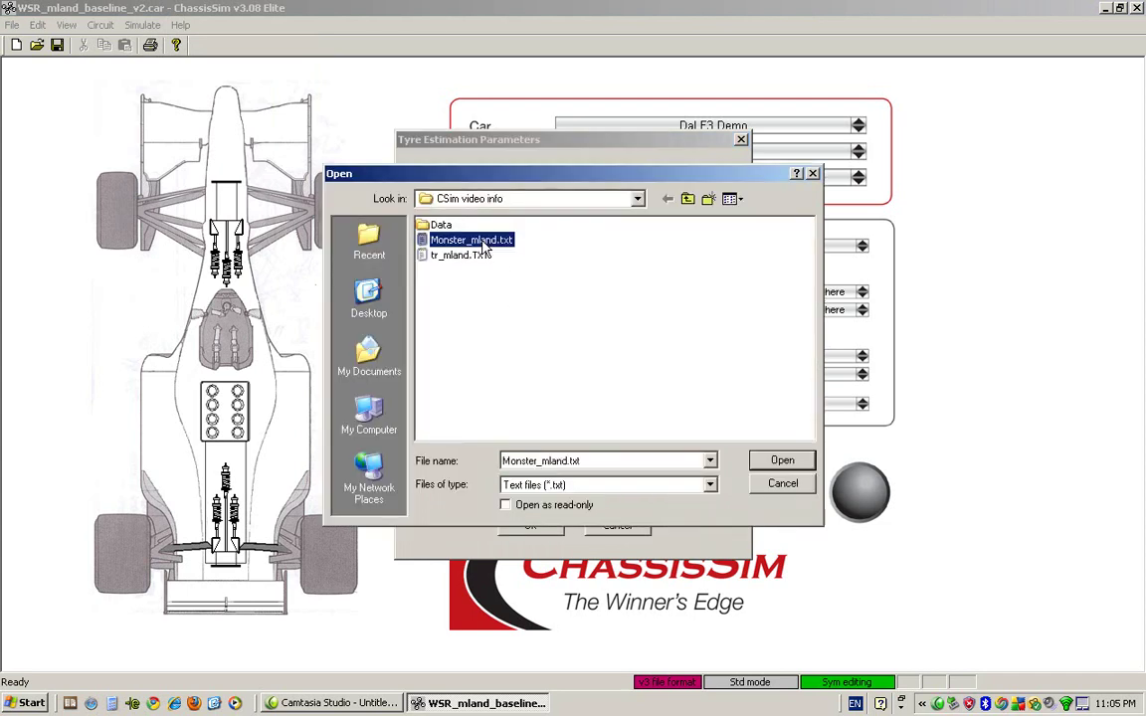
click(768, 463)
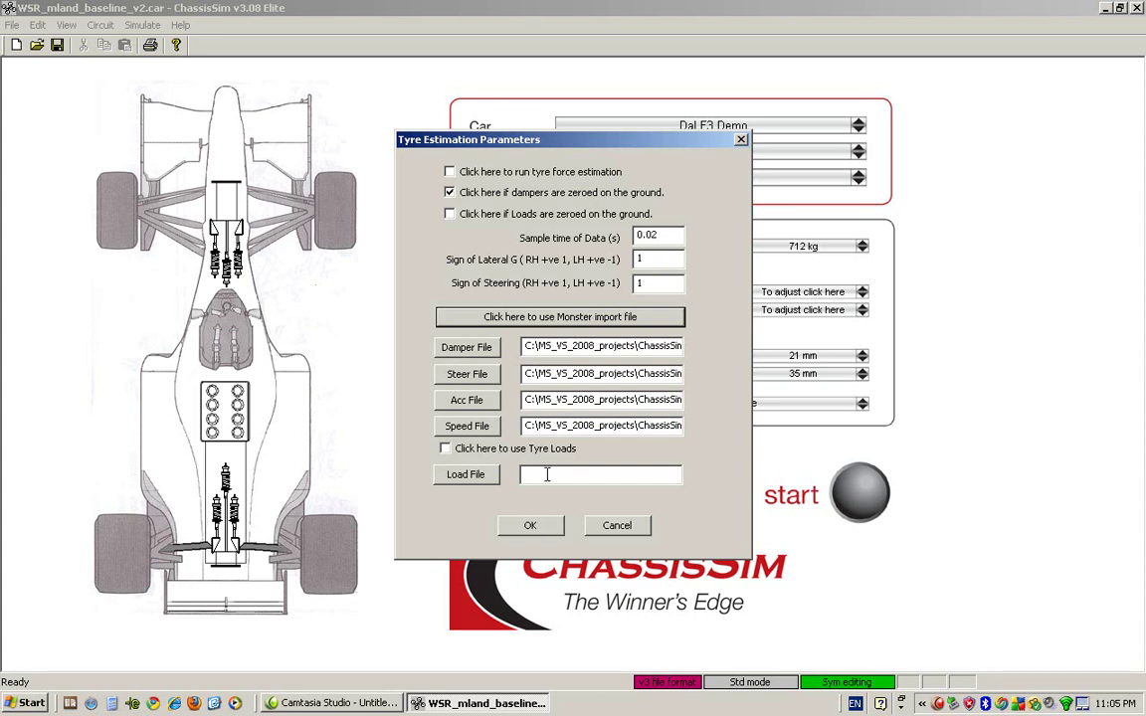
Enable tyre force estimation and set the Sign of Lateral G to -1.
click(546, 474)
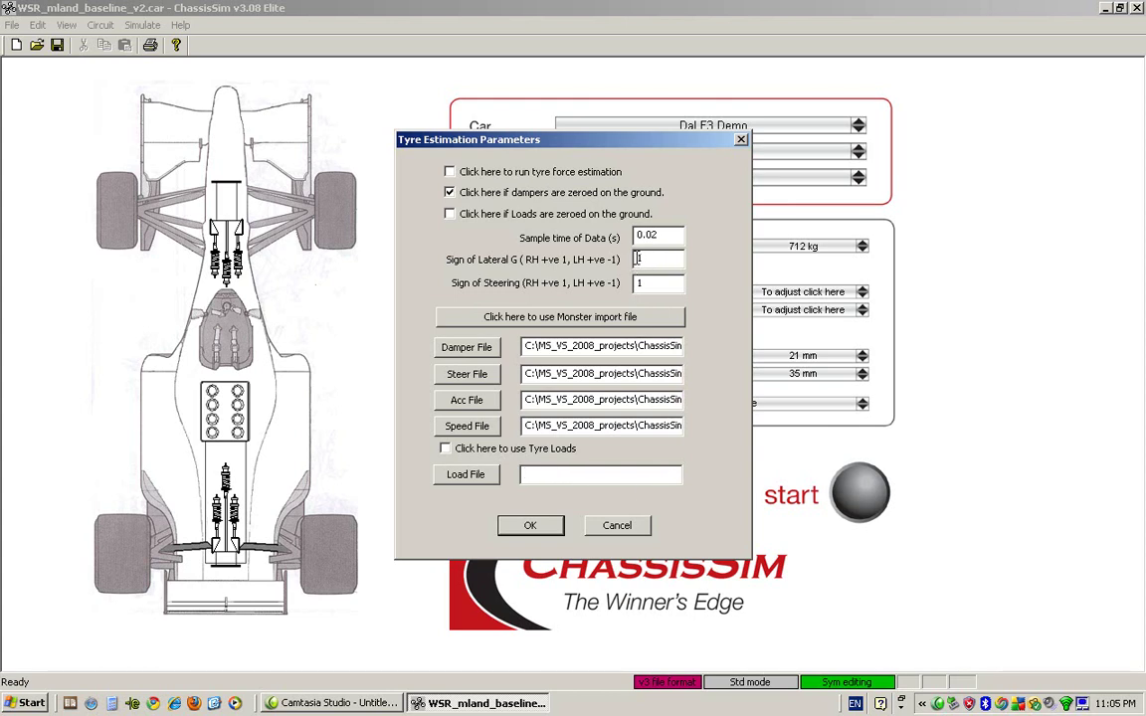
click(637, 258)
text(-)
Apply the tyre estimation settings and check the aerodynamic coefficient modelling switch.
click(528, 526)
click(140, 27)
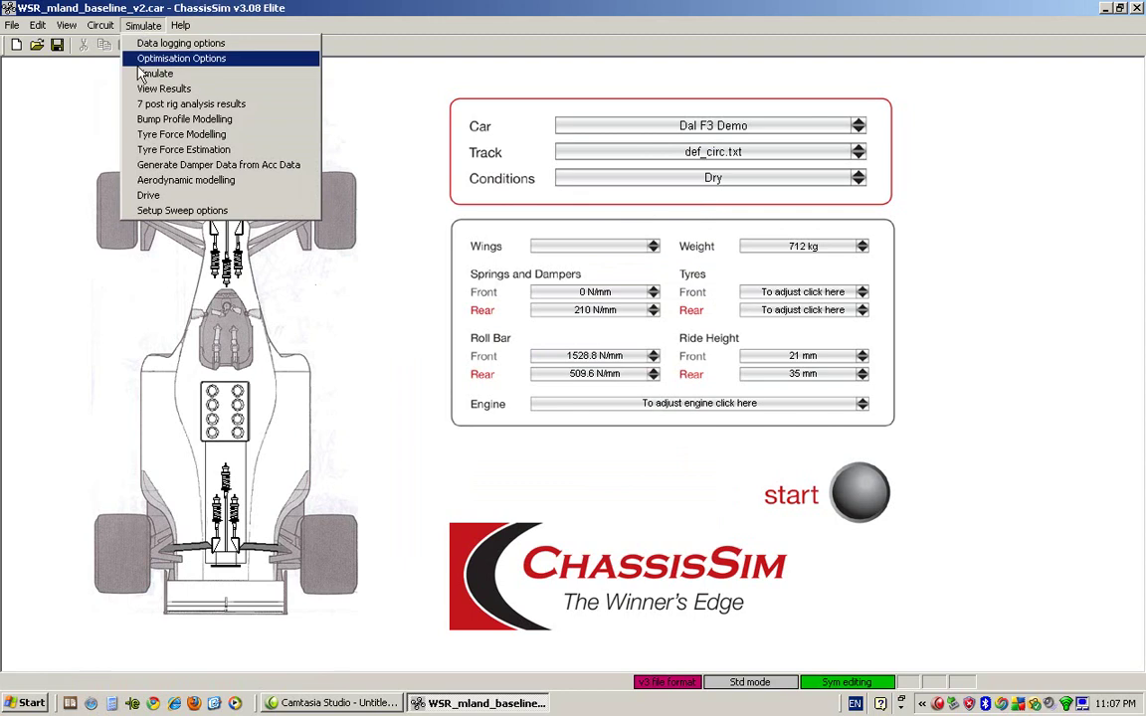
click(165, 178)
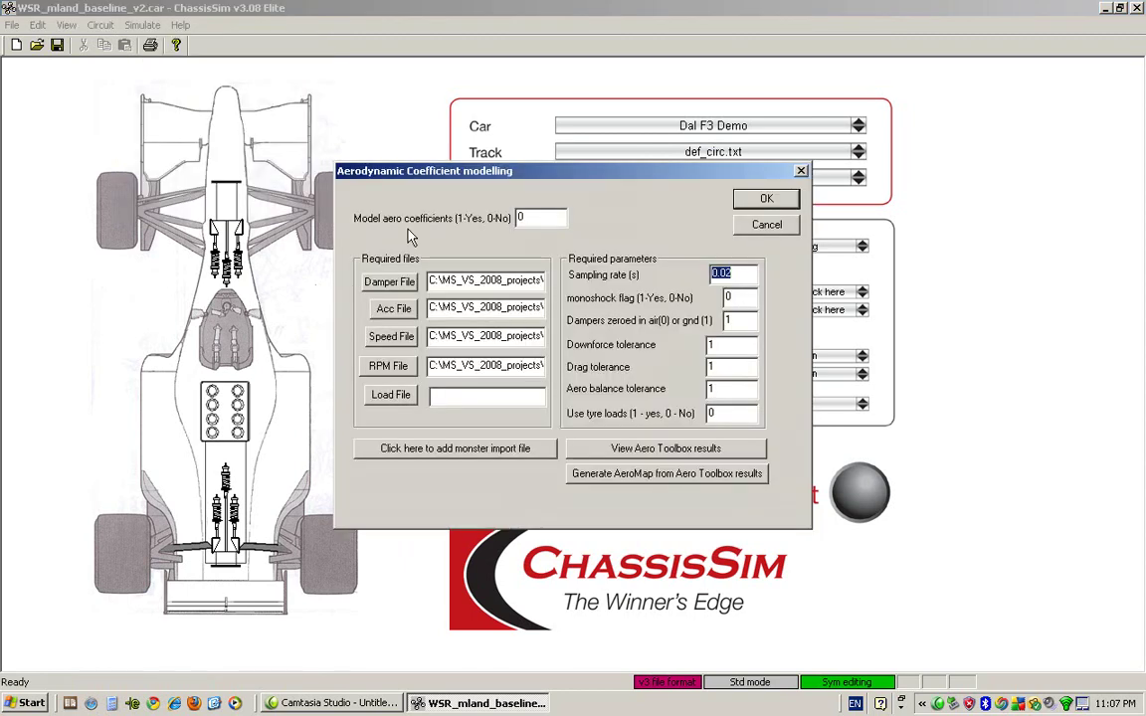
click(548, 217)
click(766, 199)
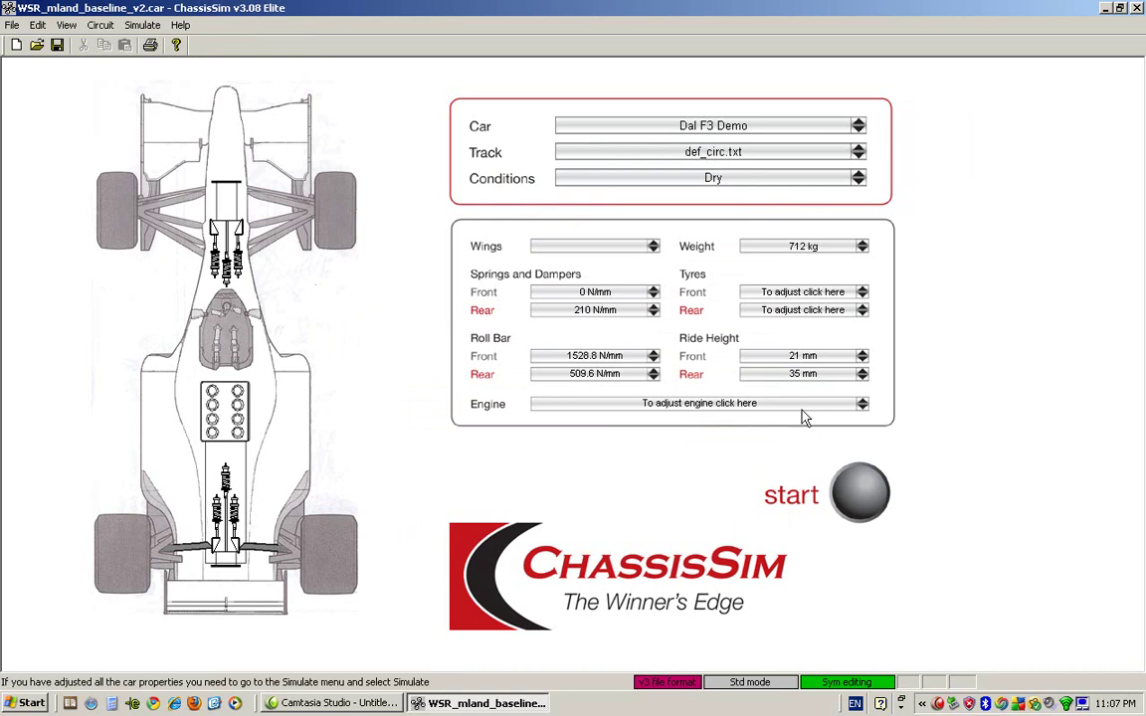
Run the lap simulation to tyre force optimisation (lap time 9.521885), then minimise ChassisSim.
click(859, 497)
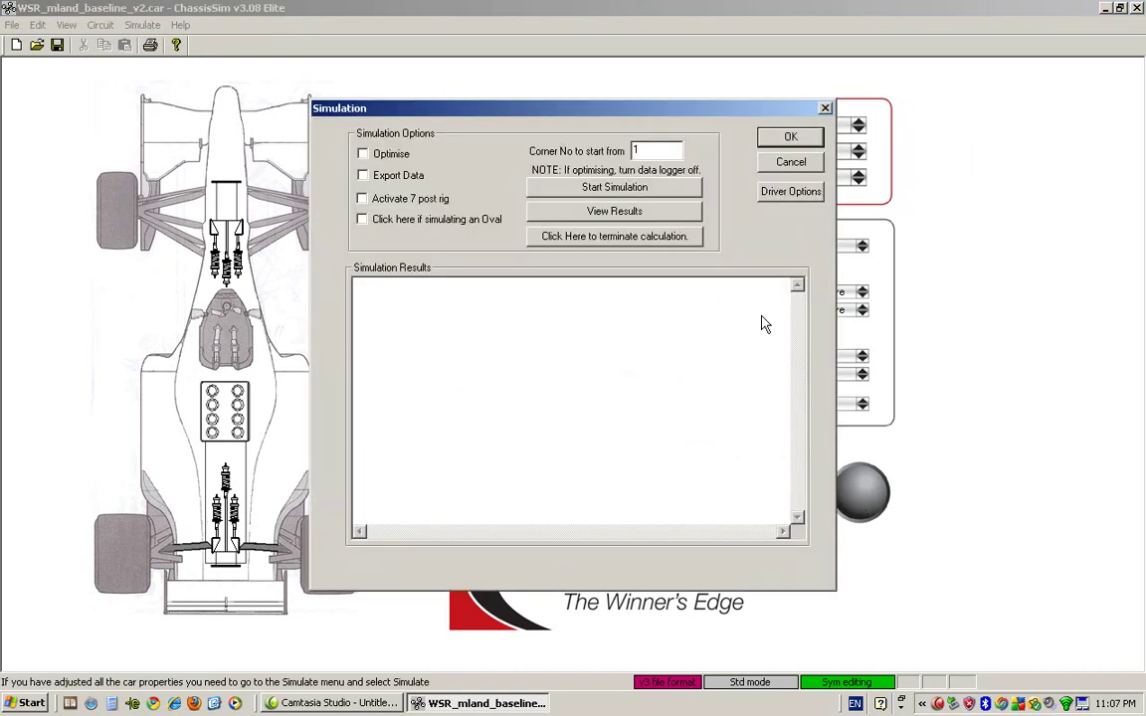
click(614, 188)
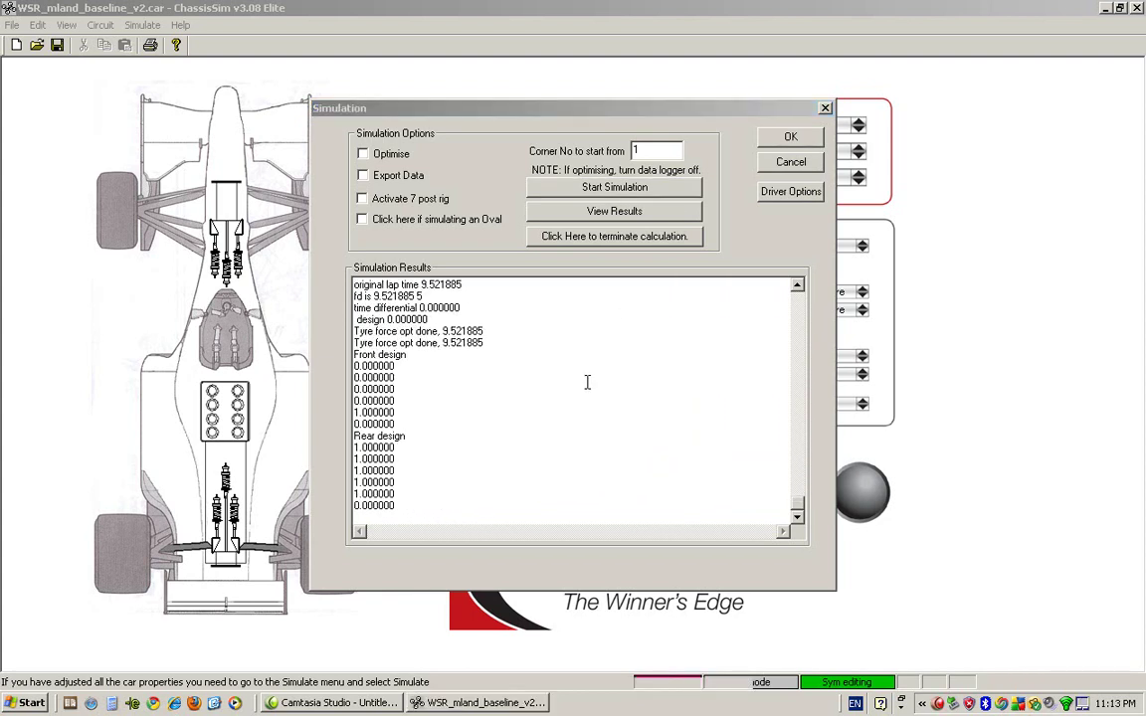
click(587, 382)
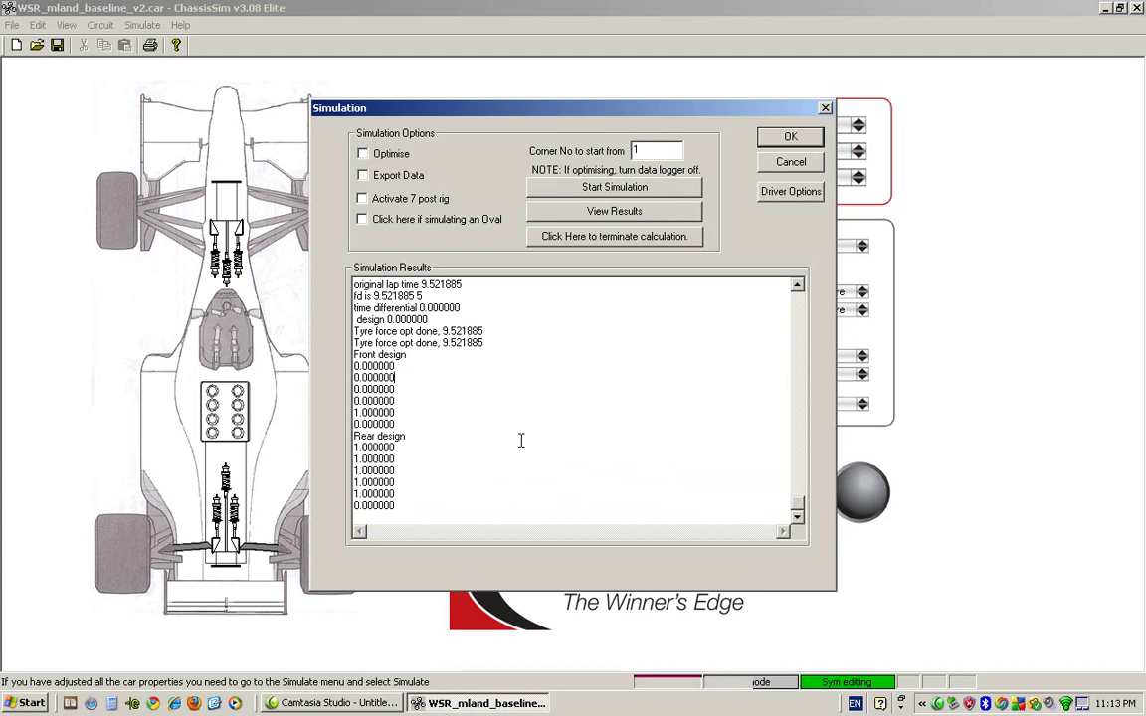
click(790, 163)
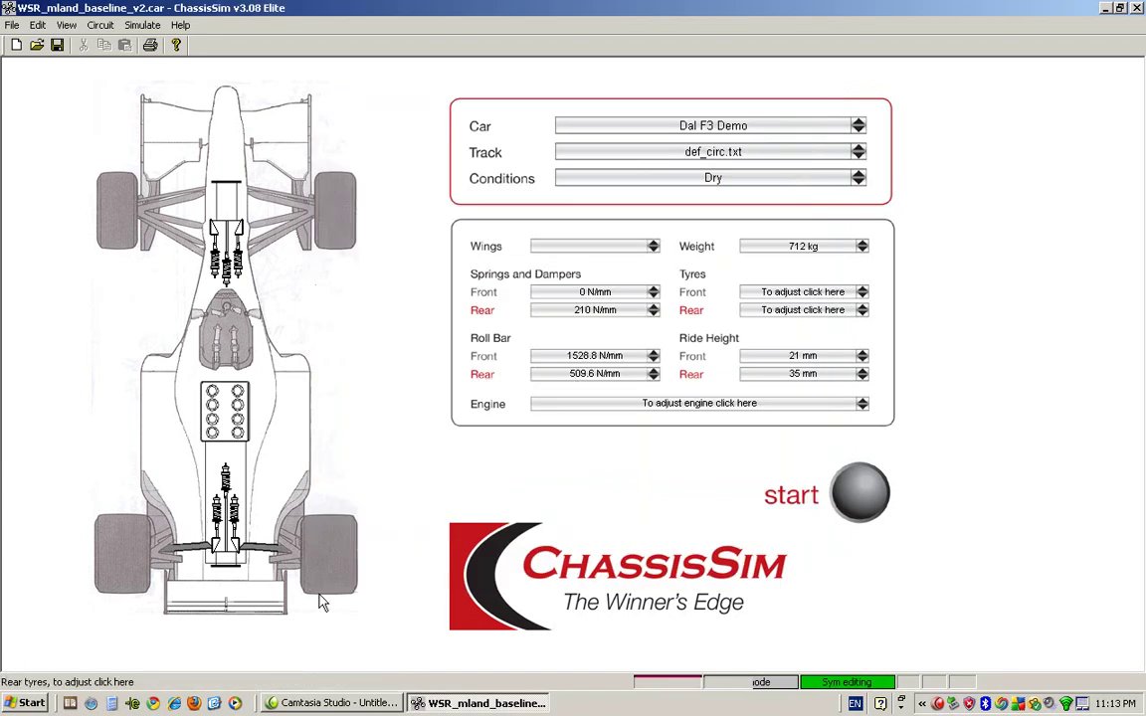
click(213, 704)
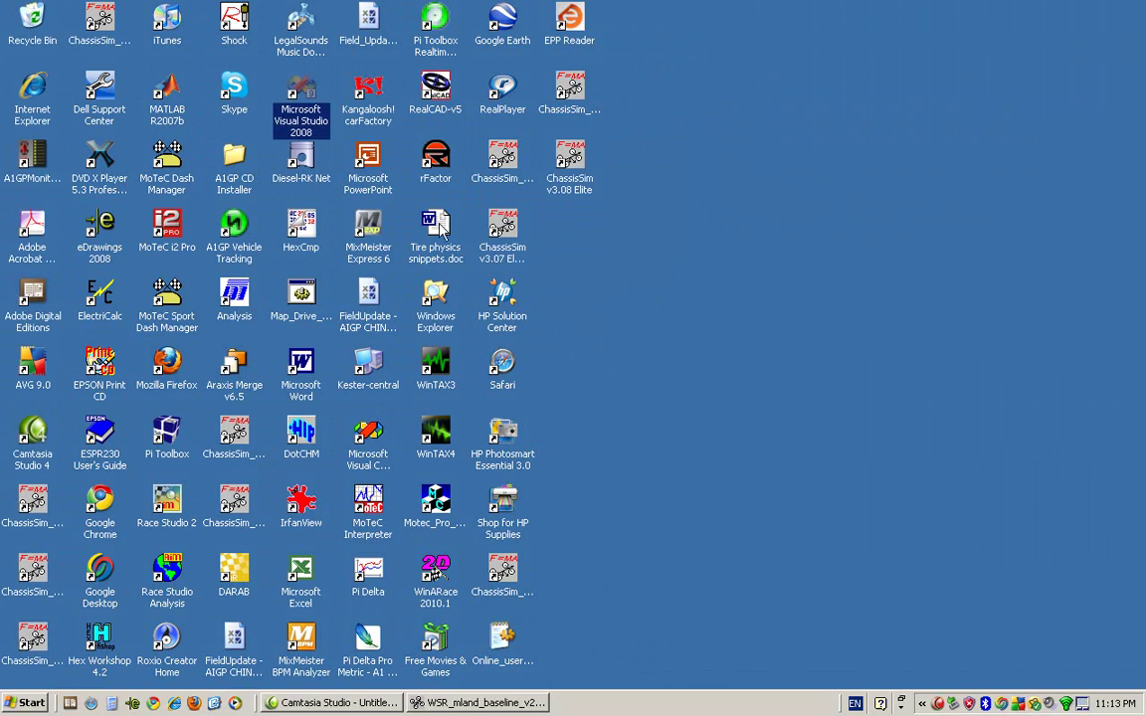
Browse Explorer to C:\CSim video info and show its files as a list.
double_click(434, 284)
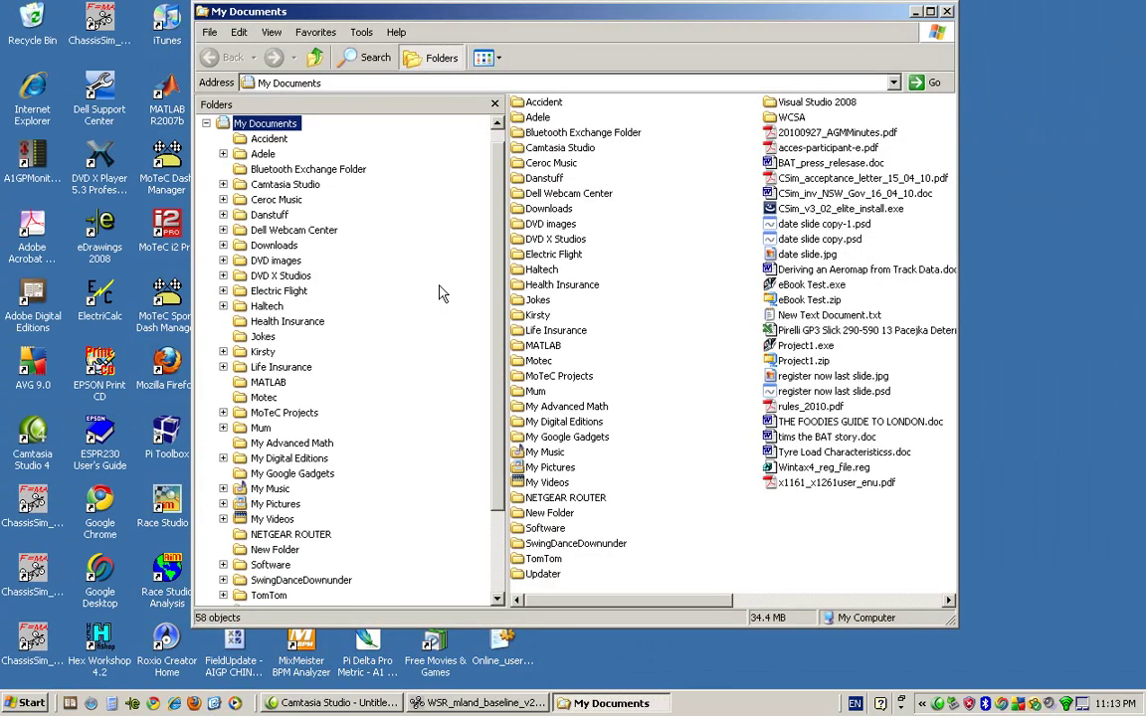
scroll(452, 408, down, 3)
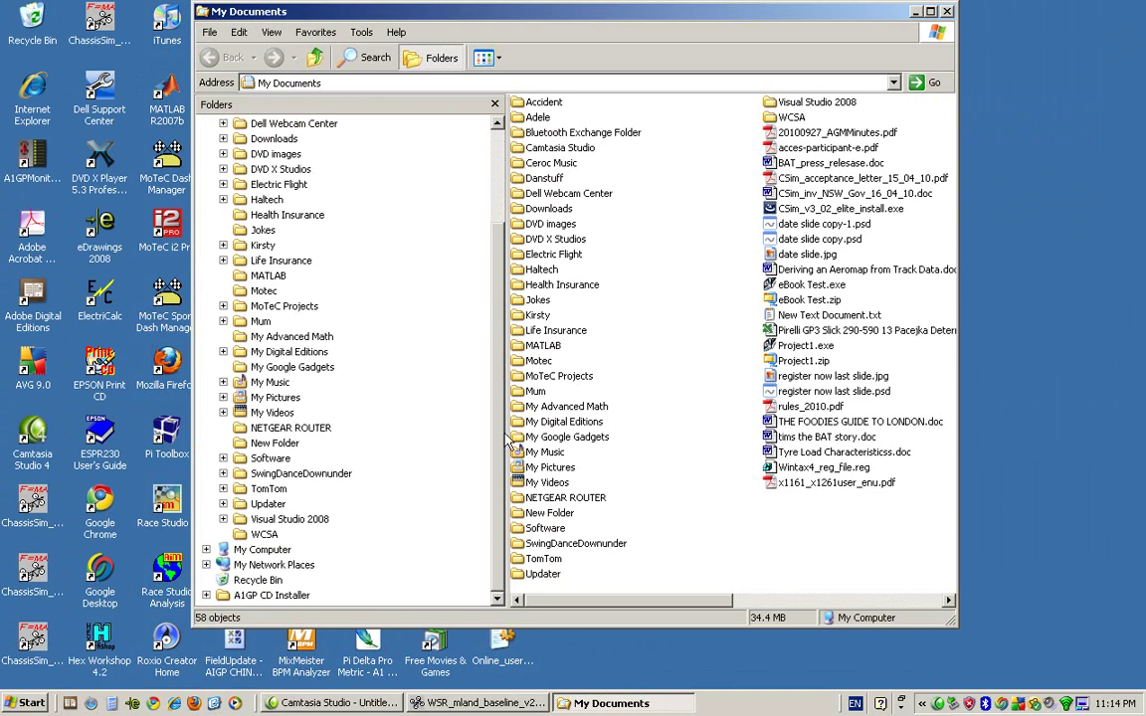
click(263, 549)
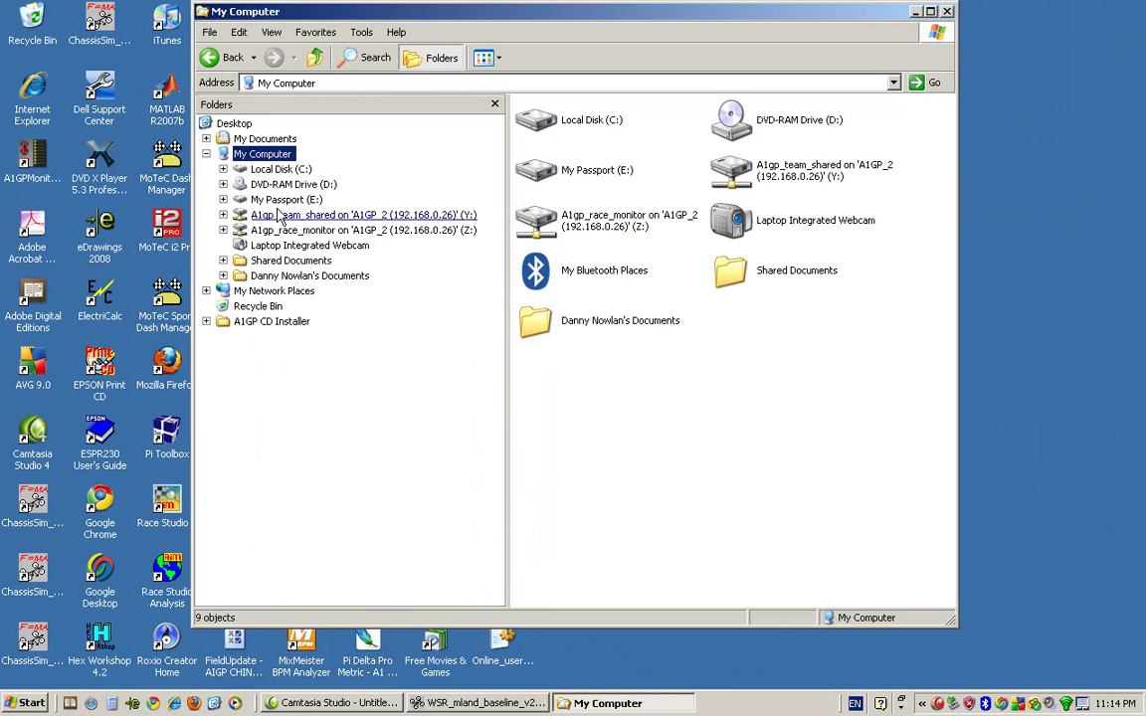
click(277, 169)
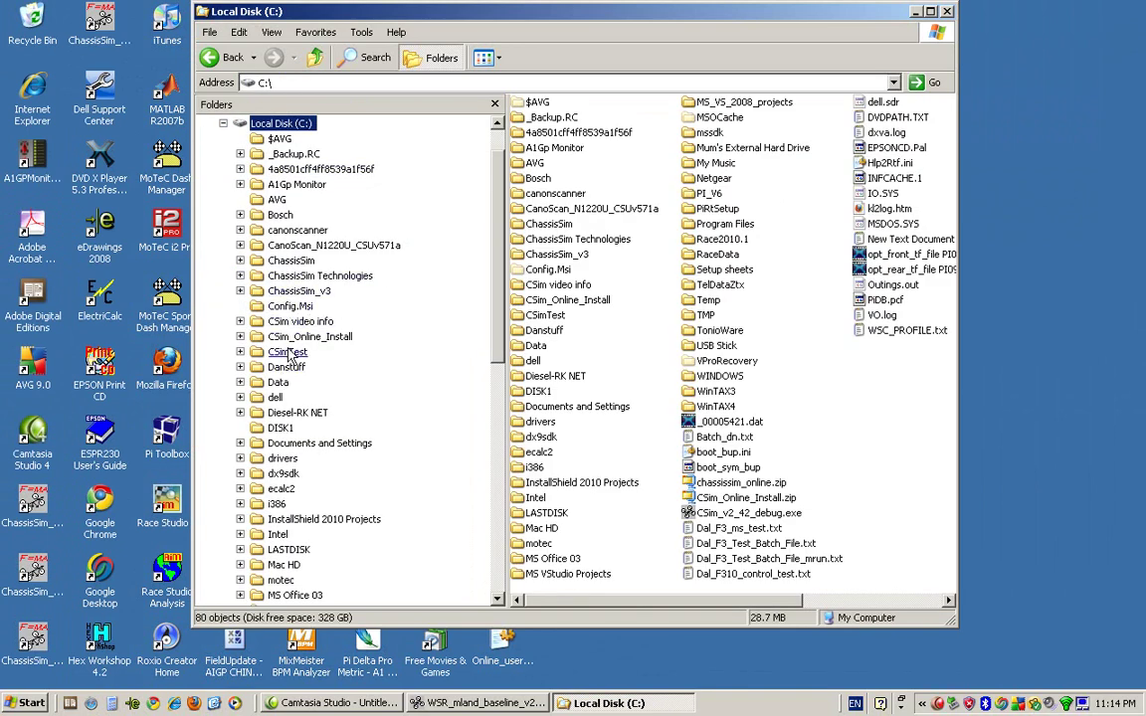
click(288, 321)
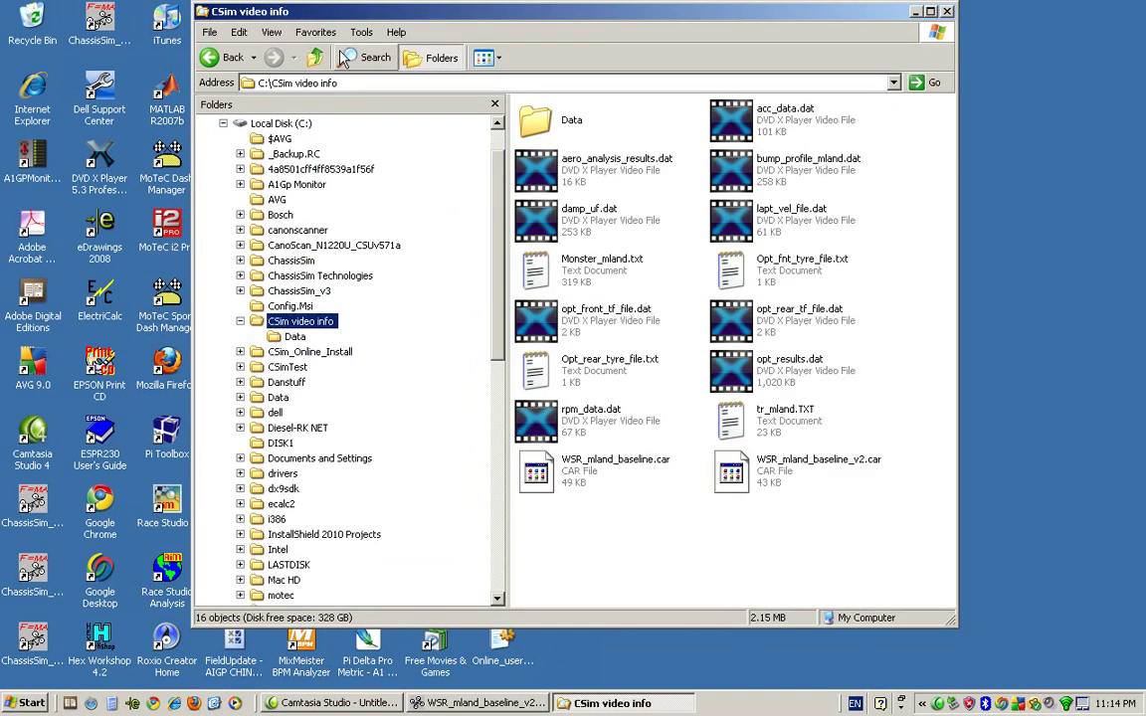
click(275, 34)
click(310, 149)
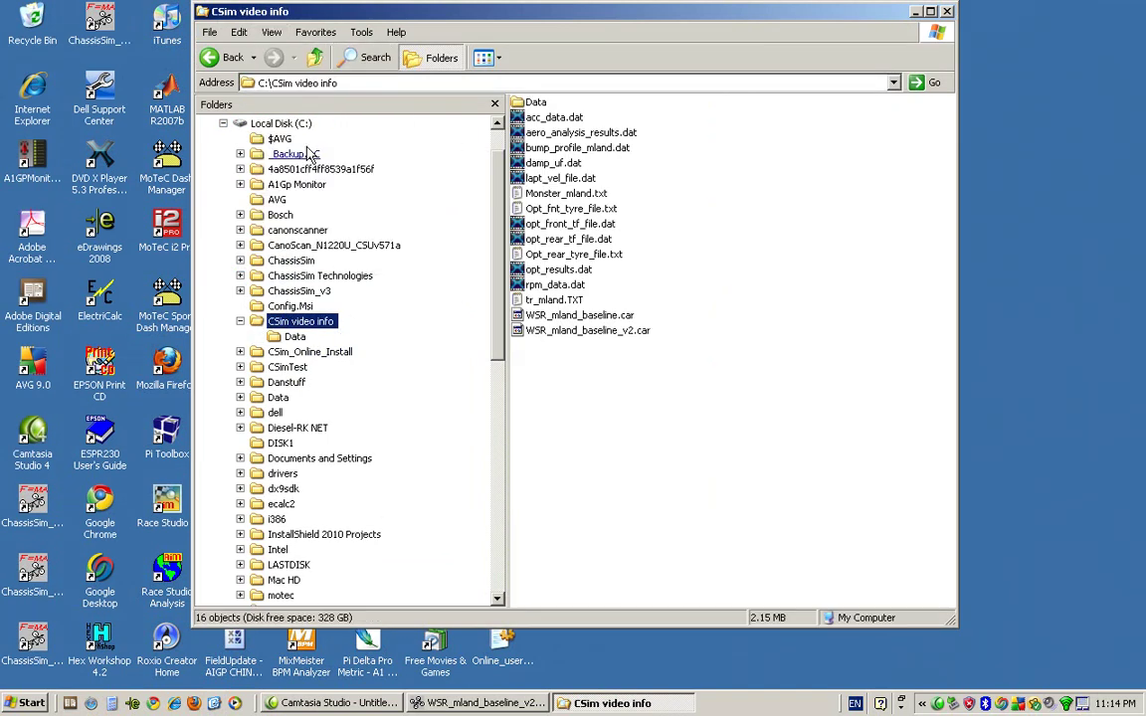
Select Opt_fnt_tyre_file.txt and Opt_rear_tyre_file.txt, then return to ChassisSim.
click(567, 208)
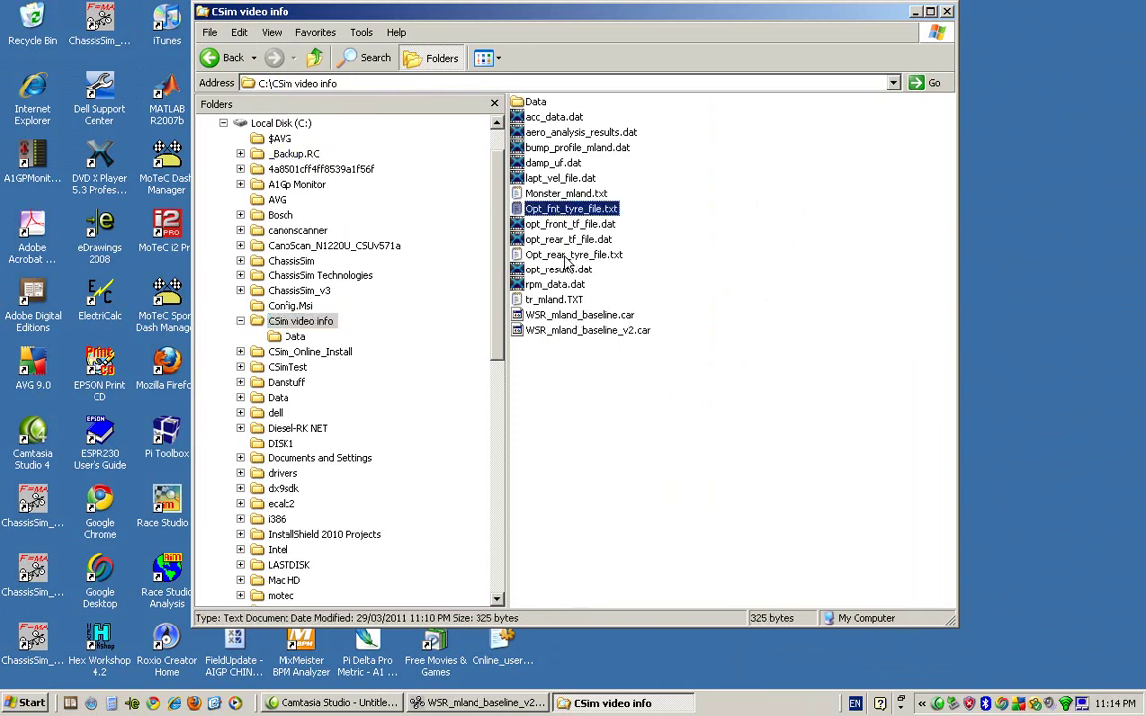
ctrl+click(563, 255)
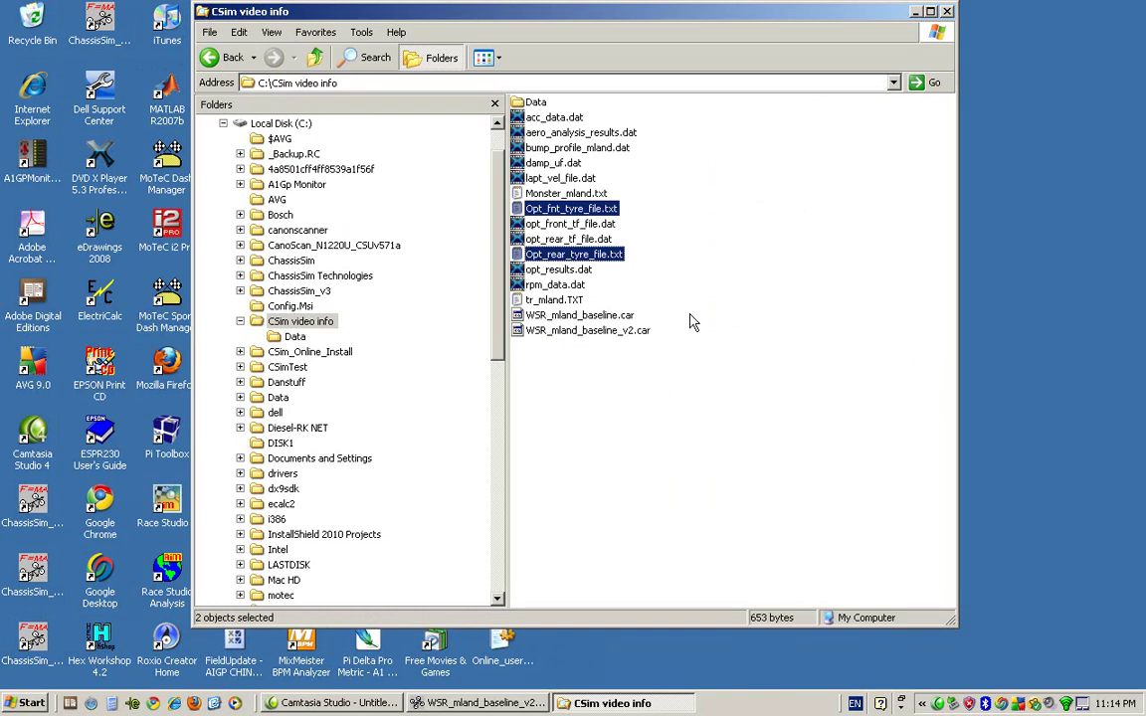
click(481, 703)
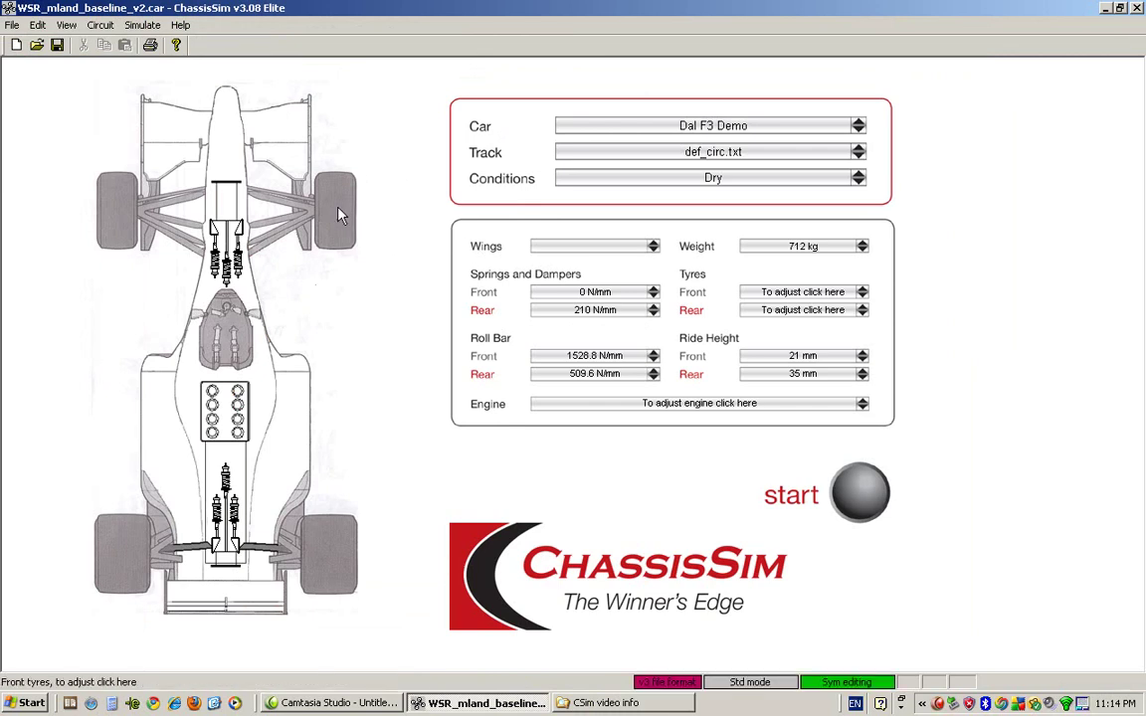
Import Opt_fnt_tyre_file.txt into the front tyre properties.
click(338, 215)
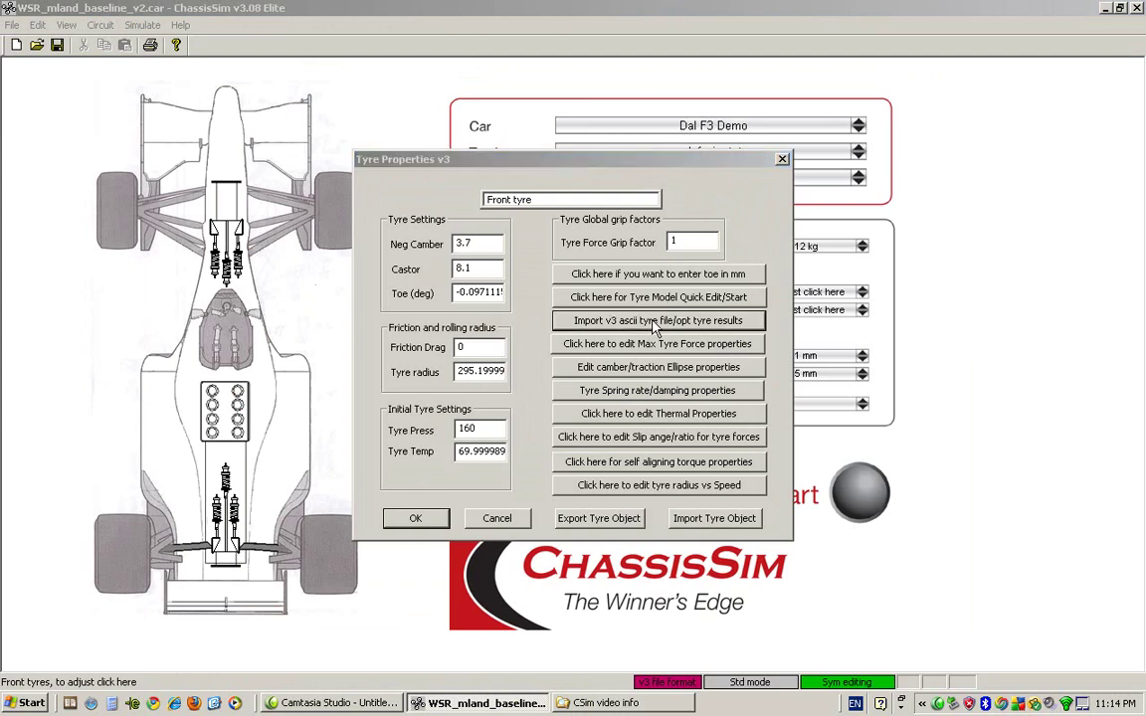
click(655, 329)
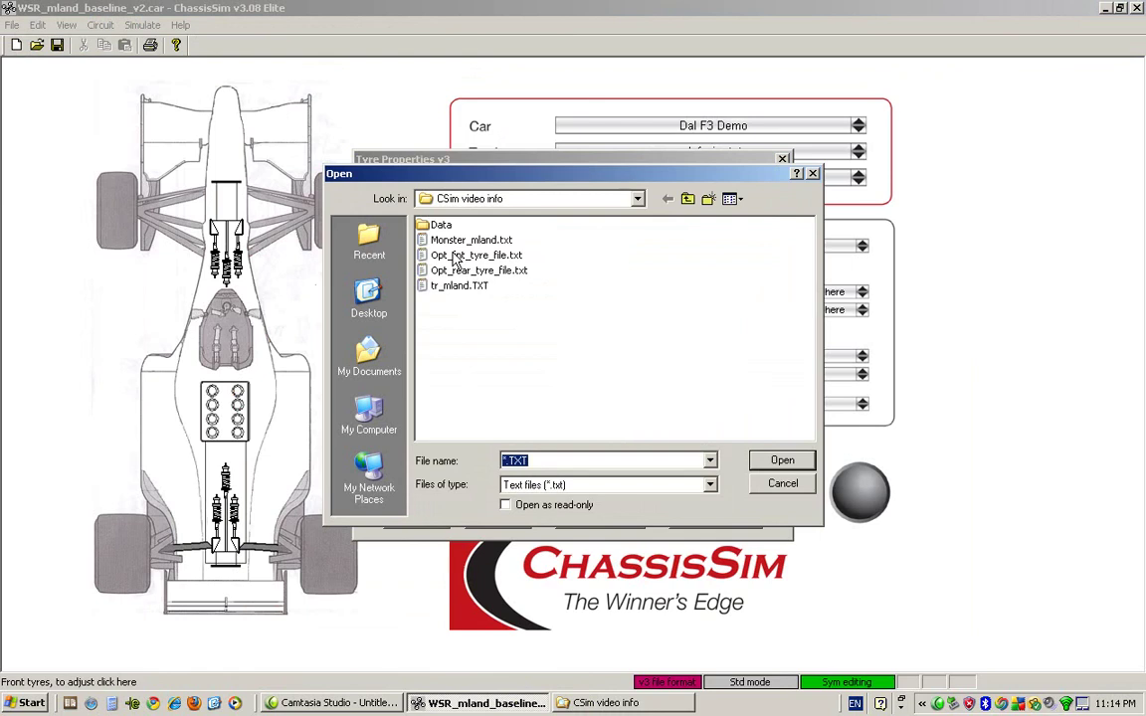
click(455, 257)
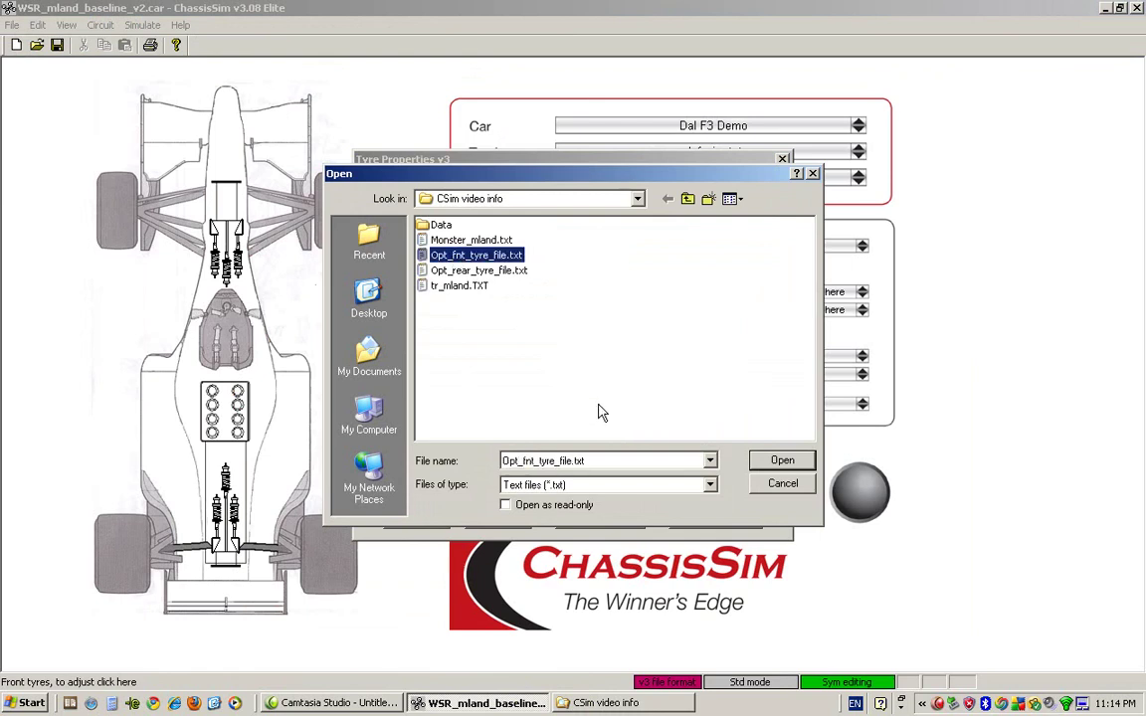
click(767, 463)
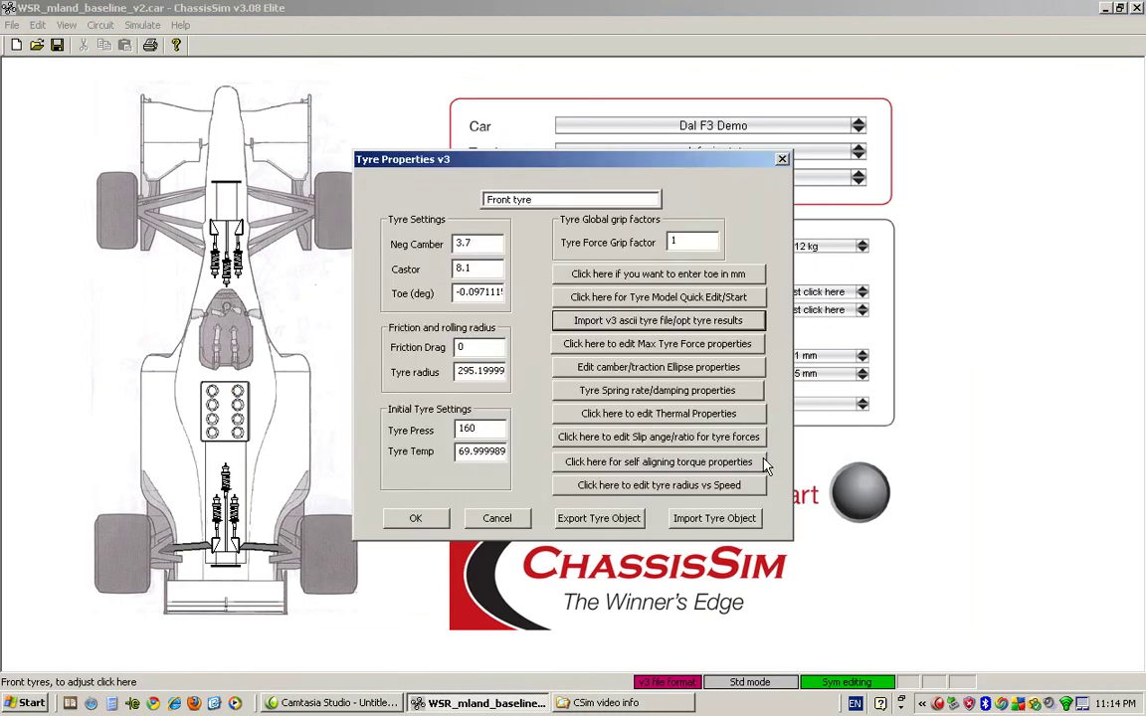
click(416, 518)
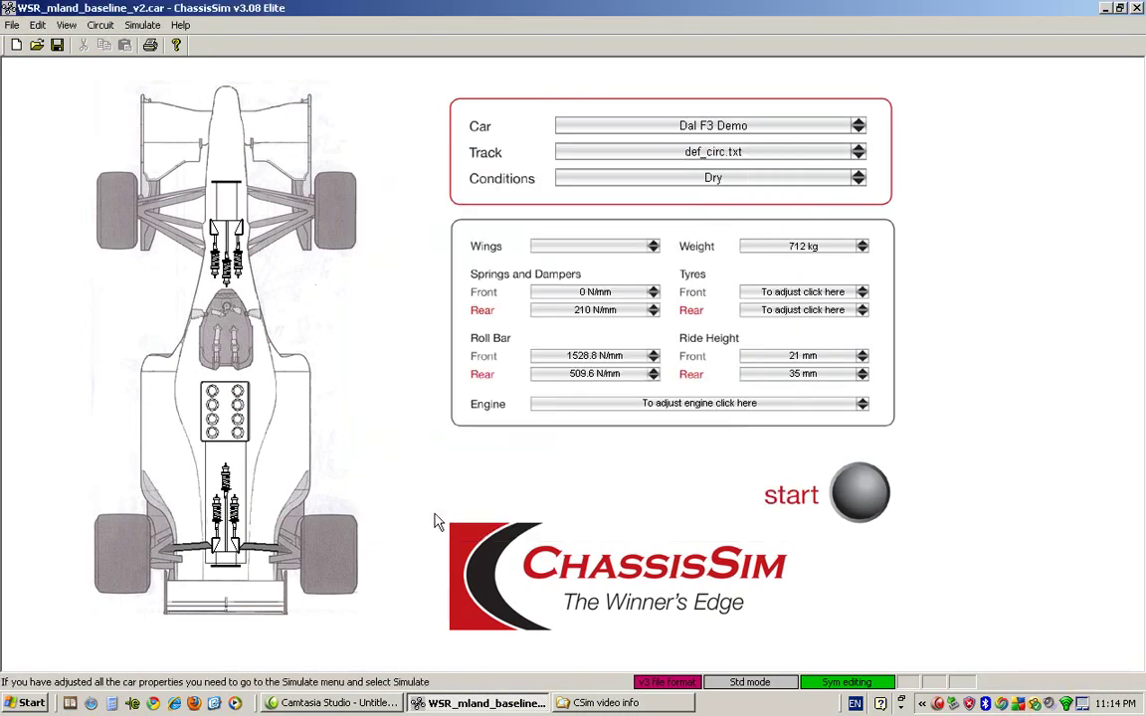
Import Opt_rear_tyre_file.txt into the rear tyre properties and save the car setup.
click(336, 562)
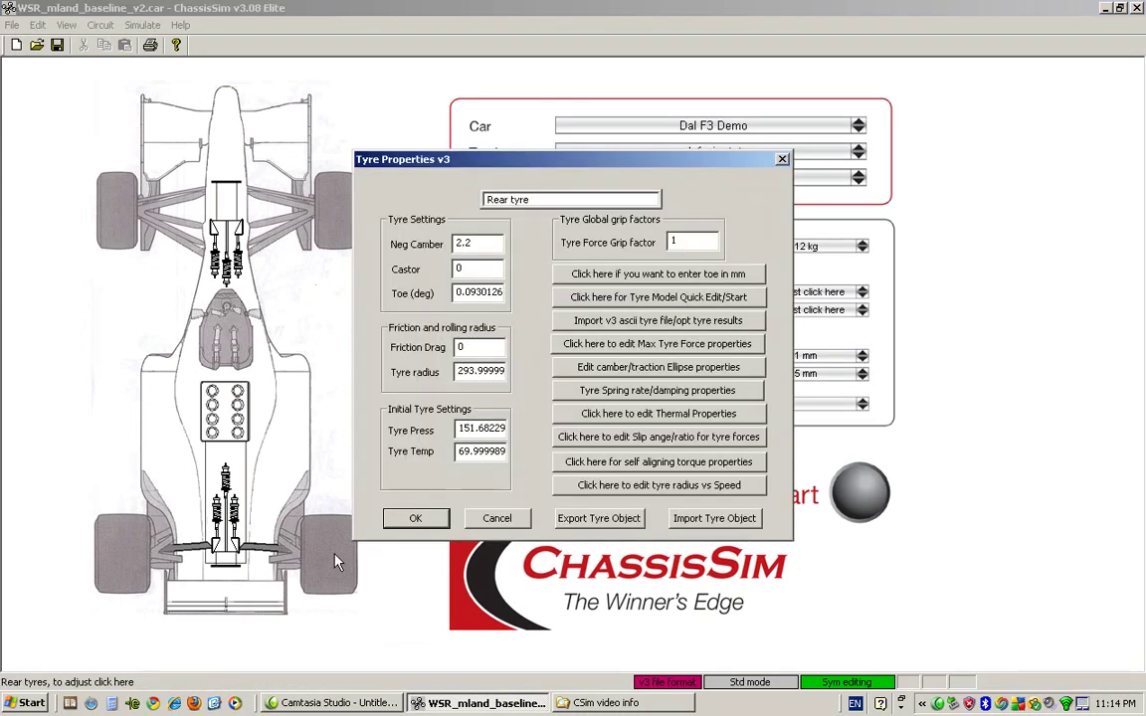
click(650, 320)
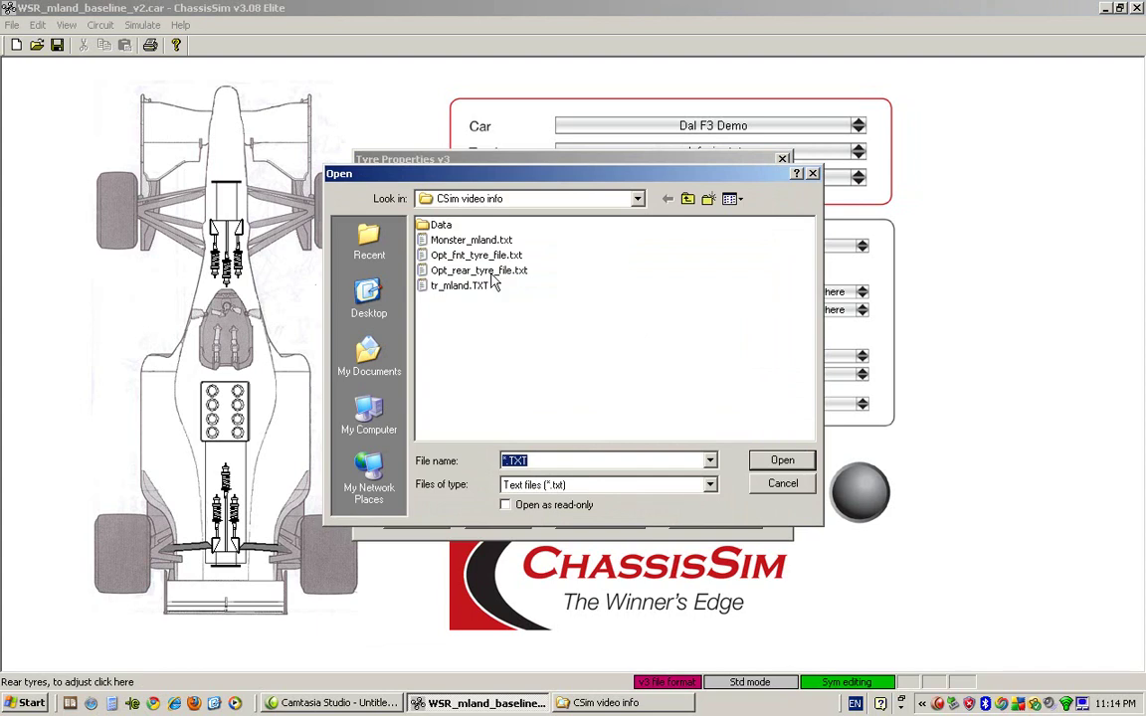
click(491, 272)
click(774, 460)
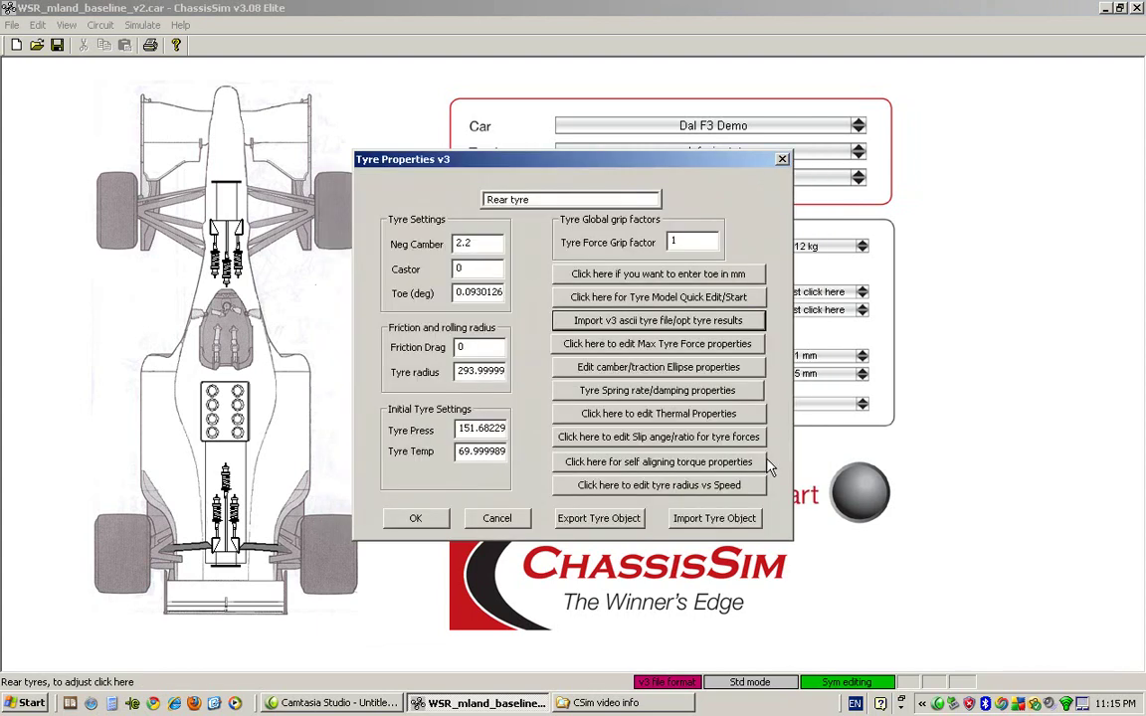
click(433, 522)
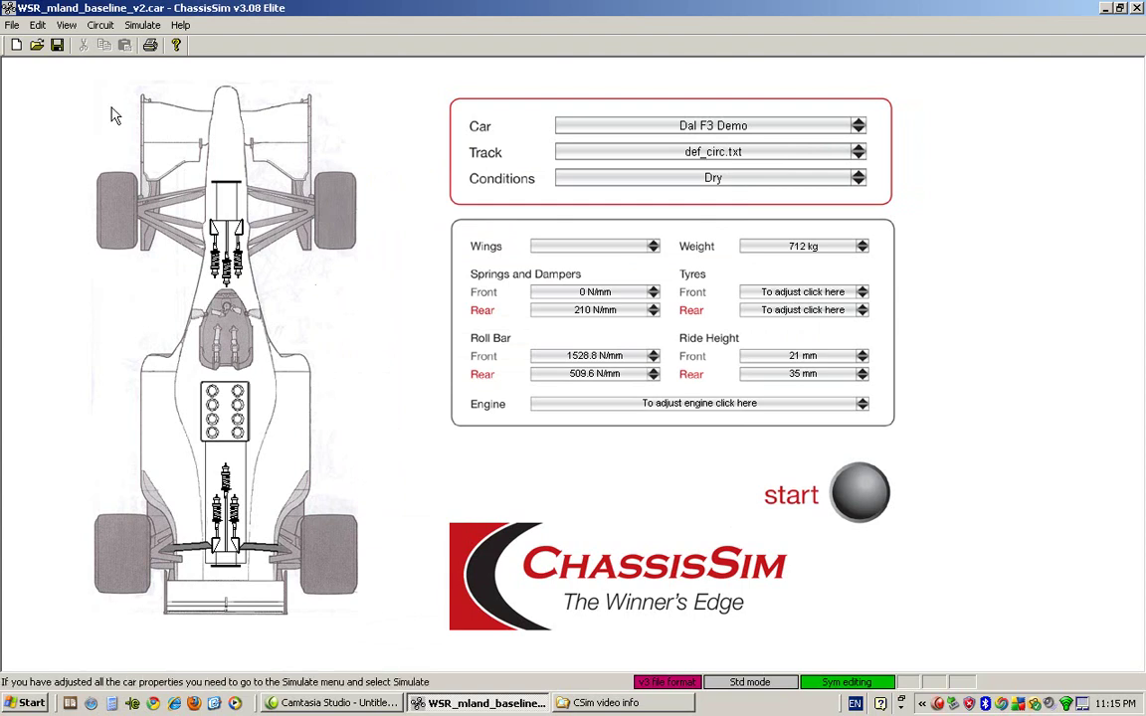
click(59, 47)
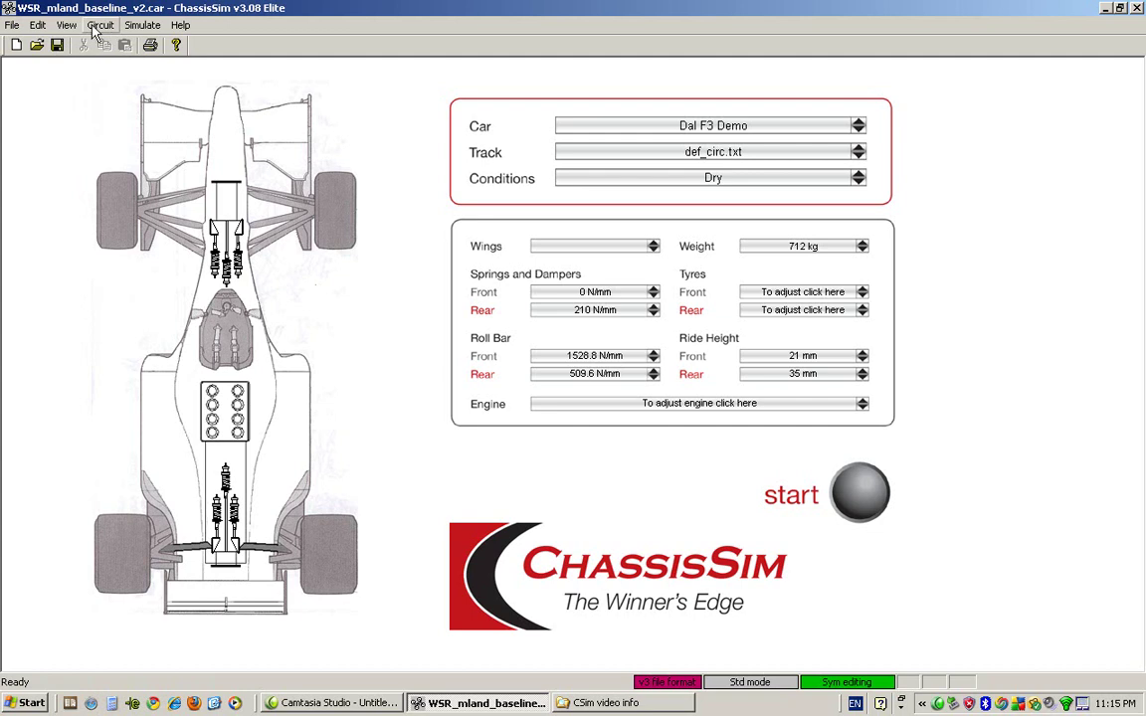
Load tr_mland.TXT as the circuit curvature file.
click(100, 25)
click(107, 59)
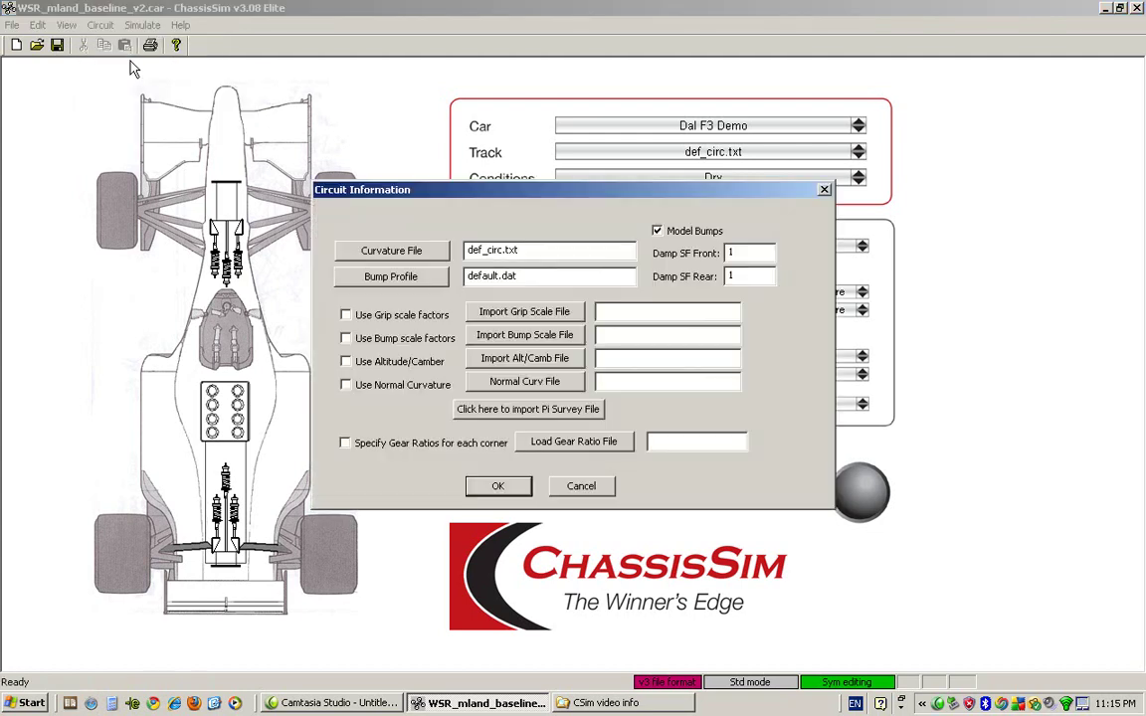
click(384, 250)
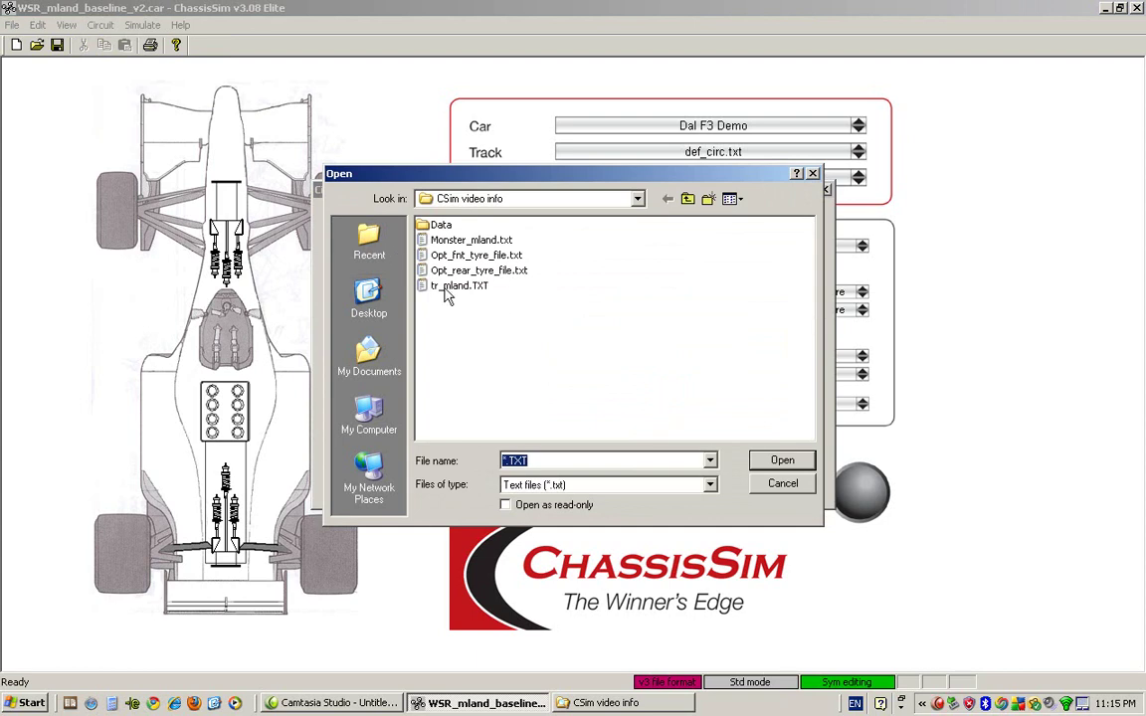
double_click(444, 290)
Load bump_profile_mland.dat as the bump profile and confirm the circuit settings.
click(405, 280)
click(713, 484)
click(659, 514)
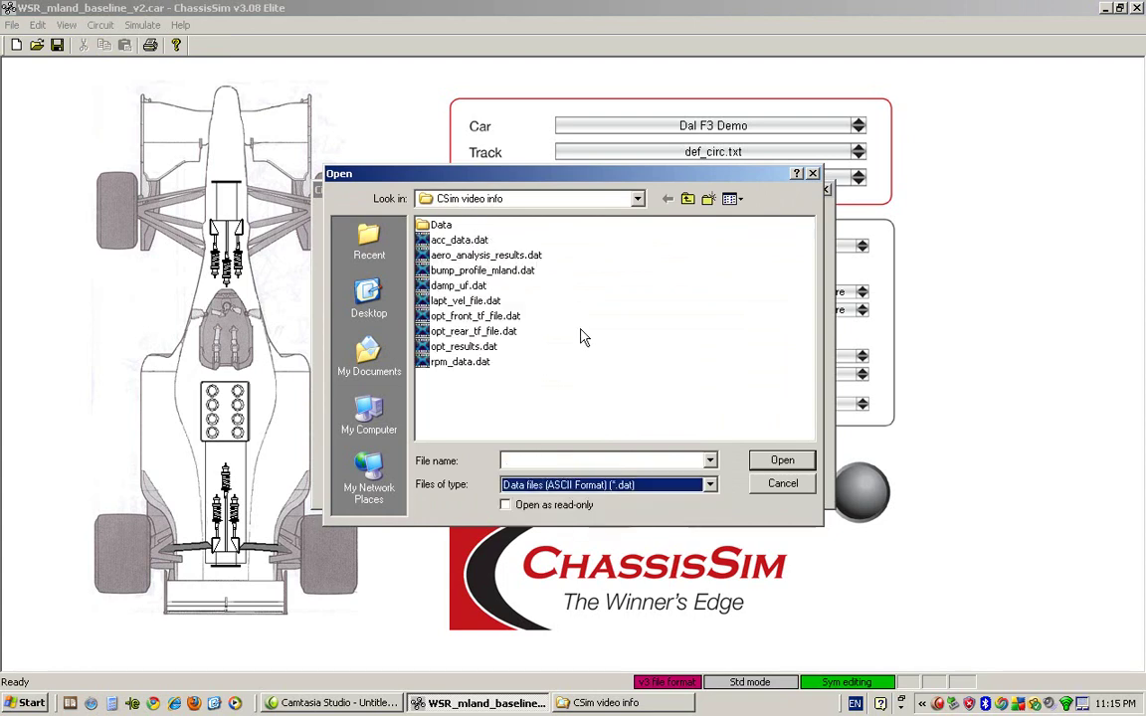
double_click(523, 270)
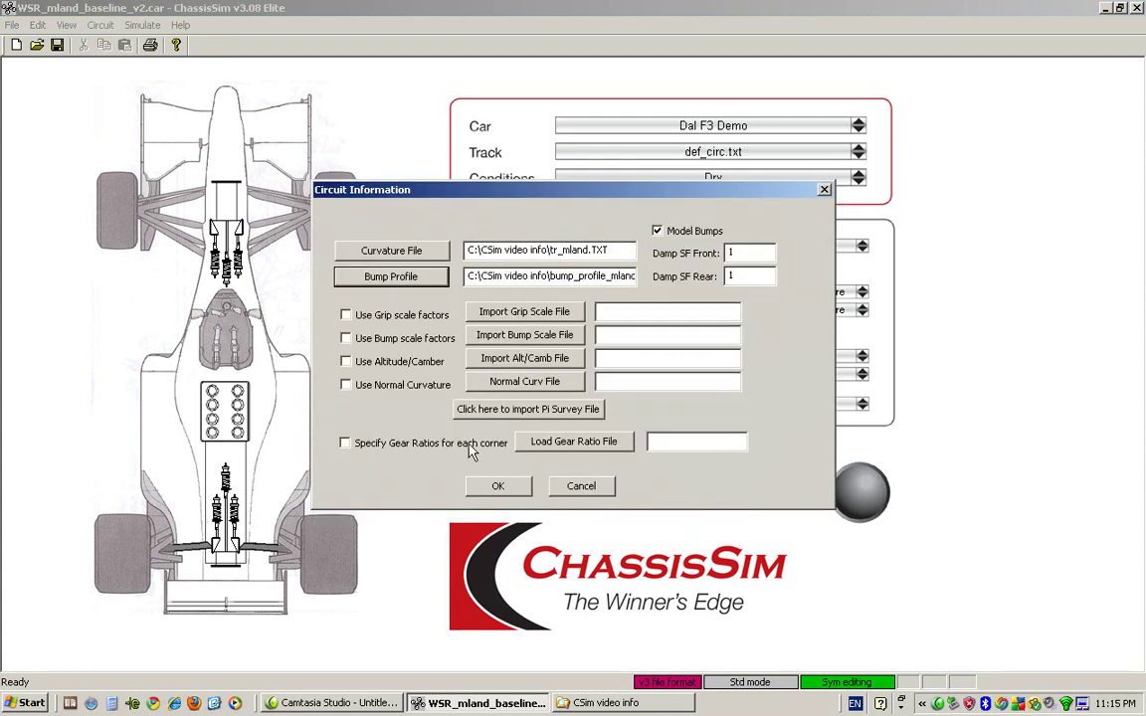
click(498, 485)
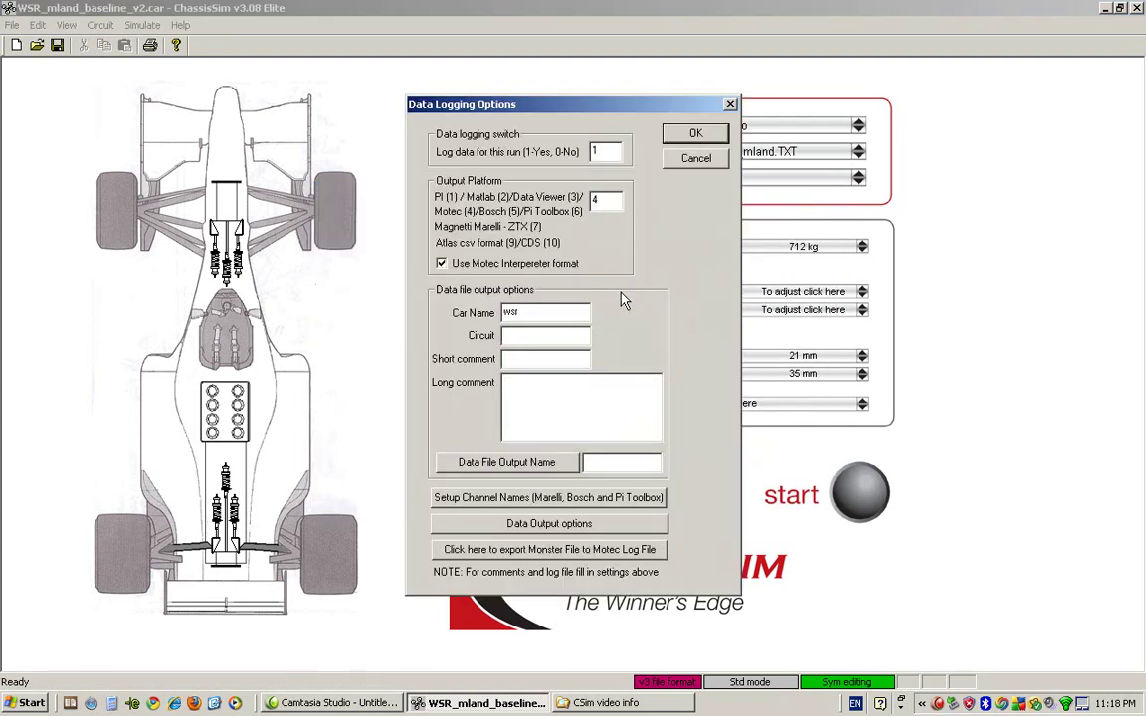
key(Return)
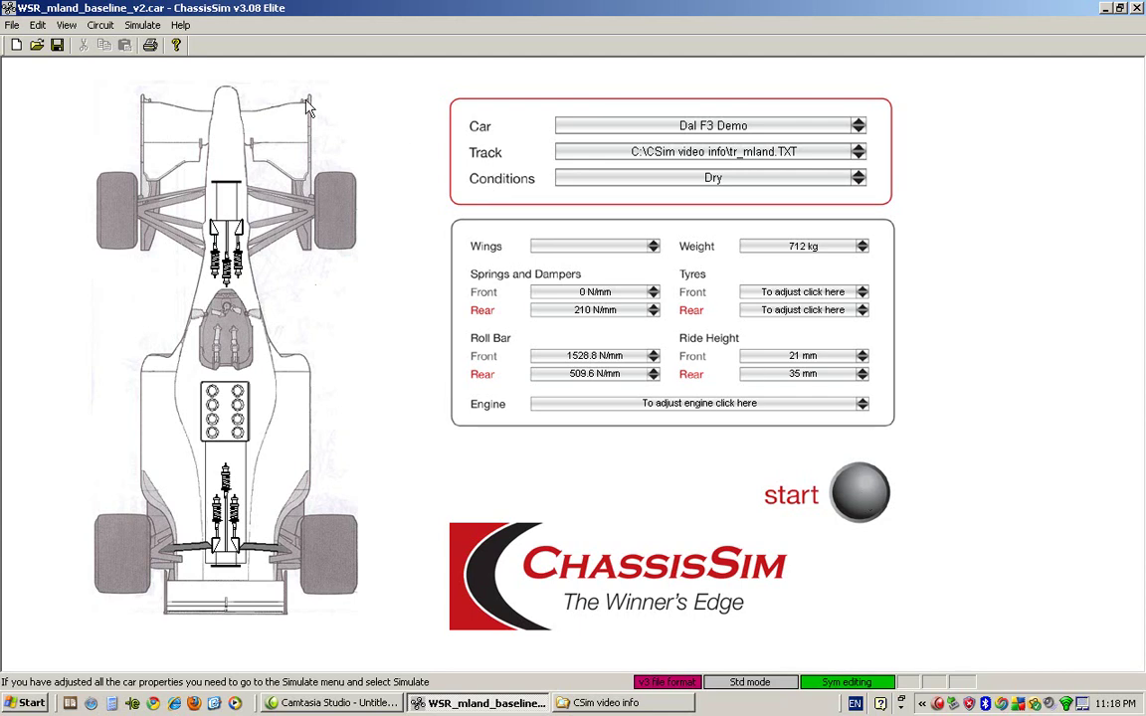
Confirm the tyre force estimation settings and start the Motoland lap simulation.
click(142, 24)
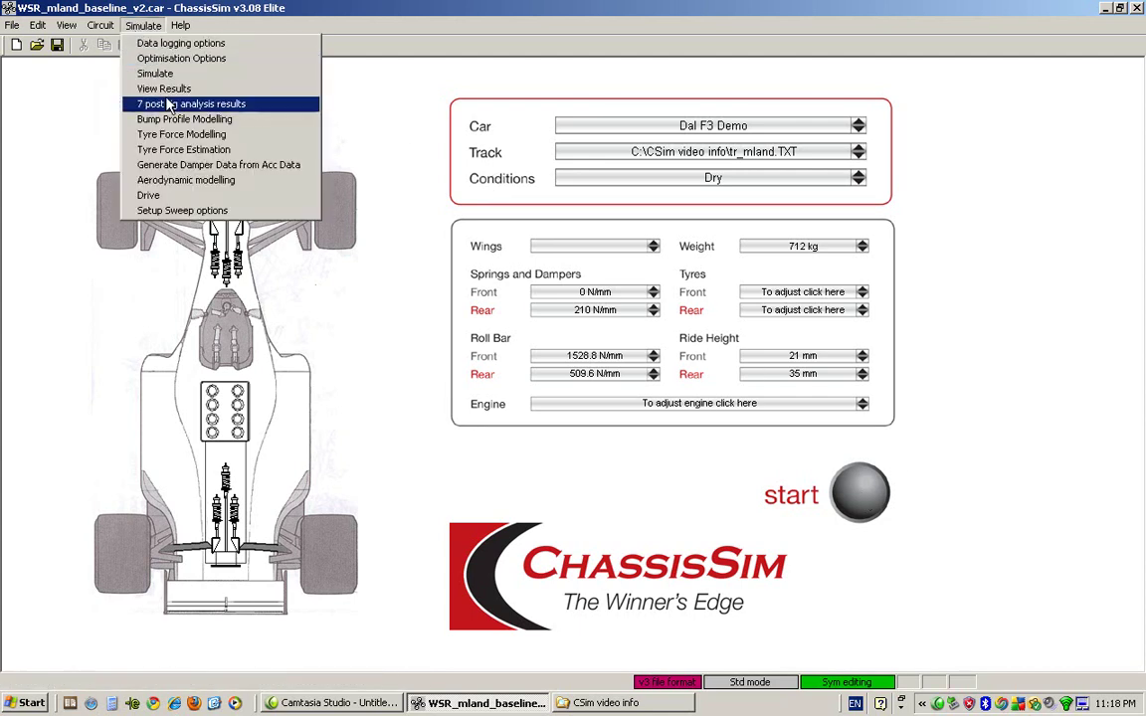
click(185, 150)
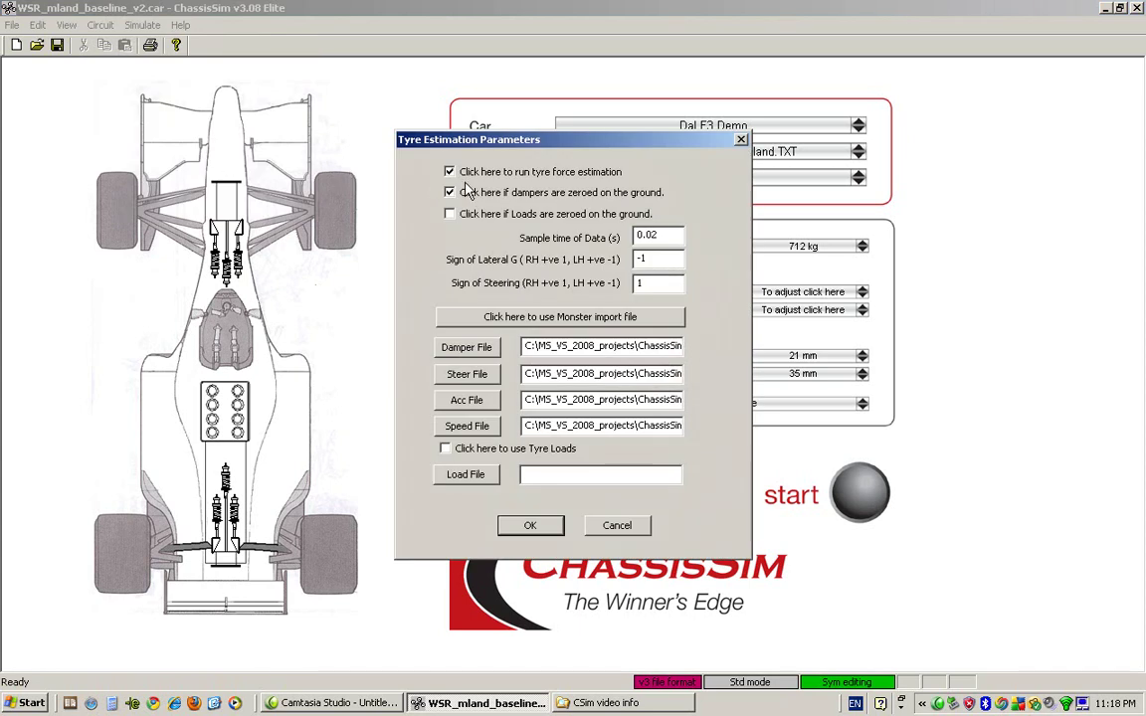
click(529, 525)
click(860, 498)
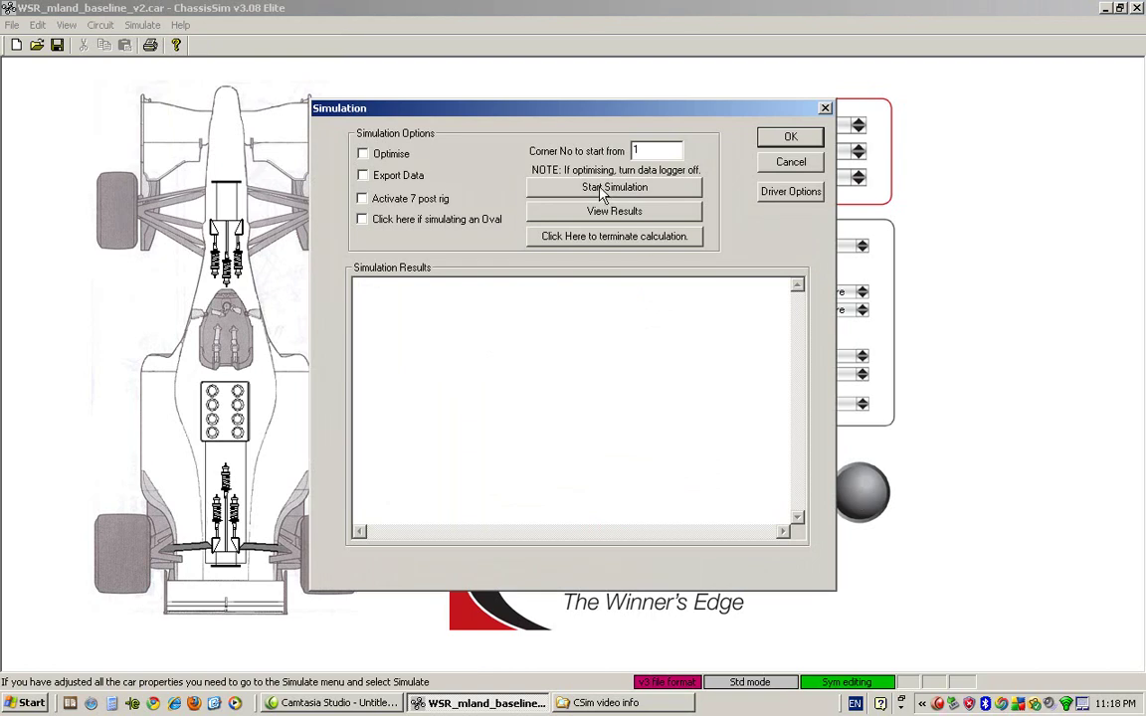
click(601, 195)
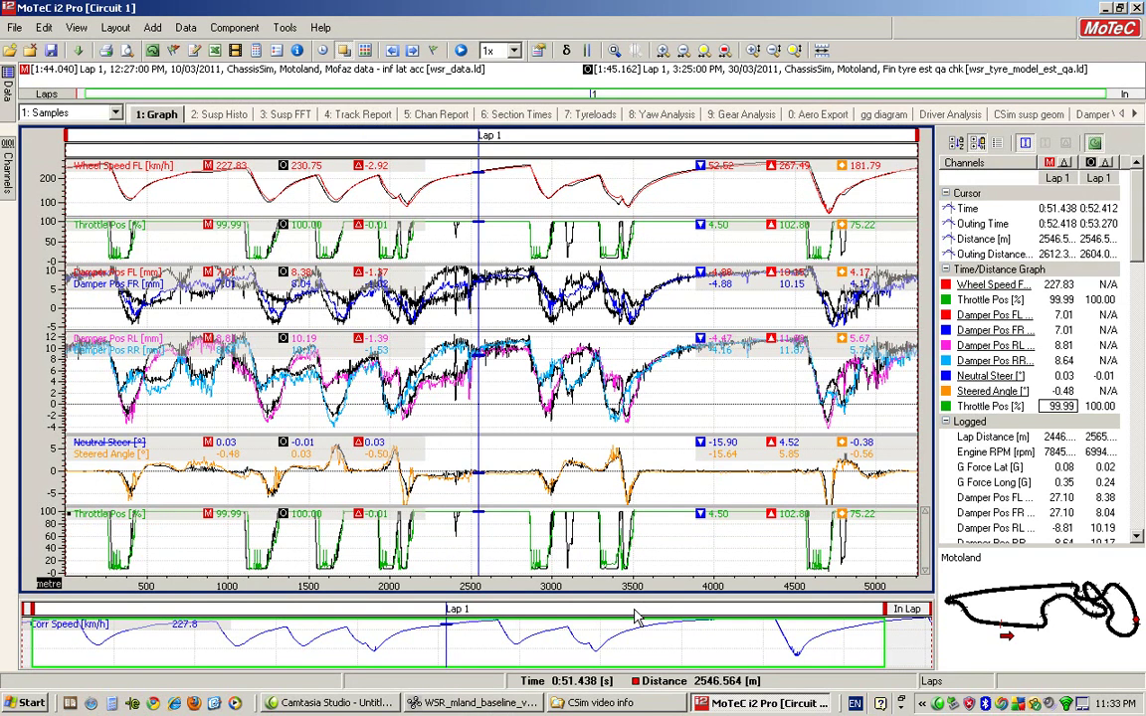
Compare simulated and logged values near 4330, 409, 2961 and 884 m, then return to ChassisSim.
click(766, 383)
drag(768, 383, 784, 378)
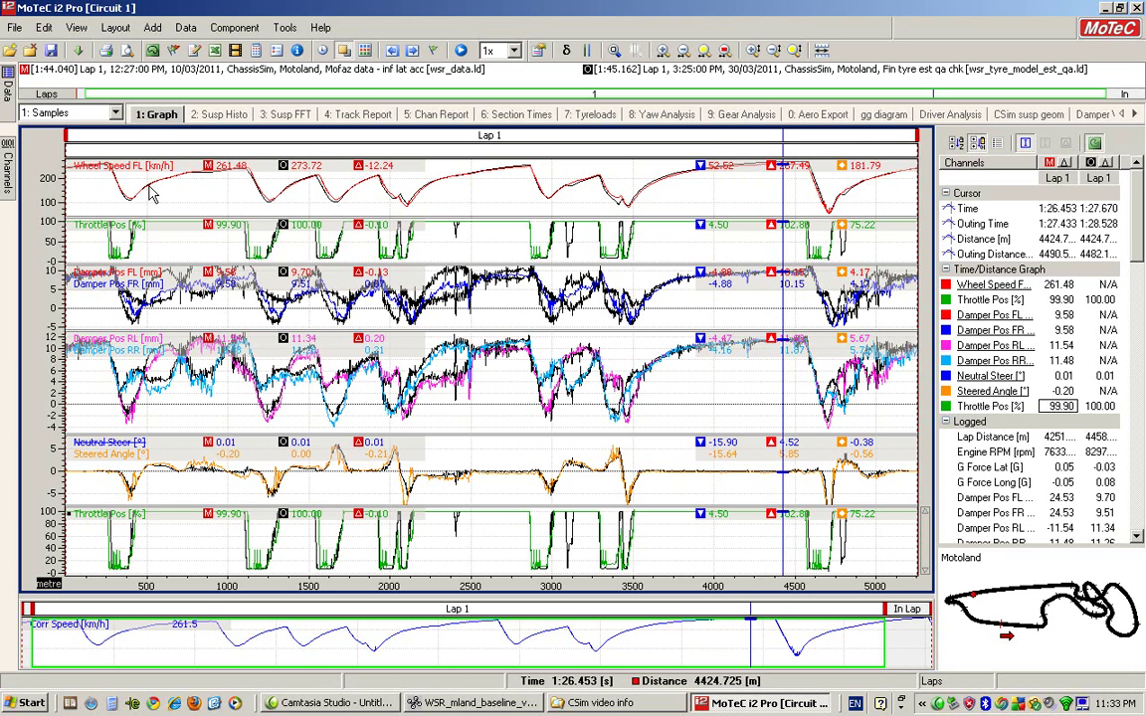
click(119, 194)
mouse_move(124, 205)
mouse_down()
mouse_move(212, 189)
mouse_move(278, 195)
mouse_up()
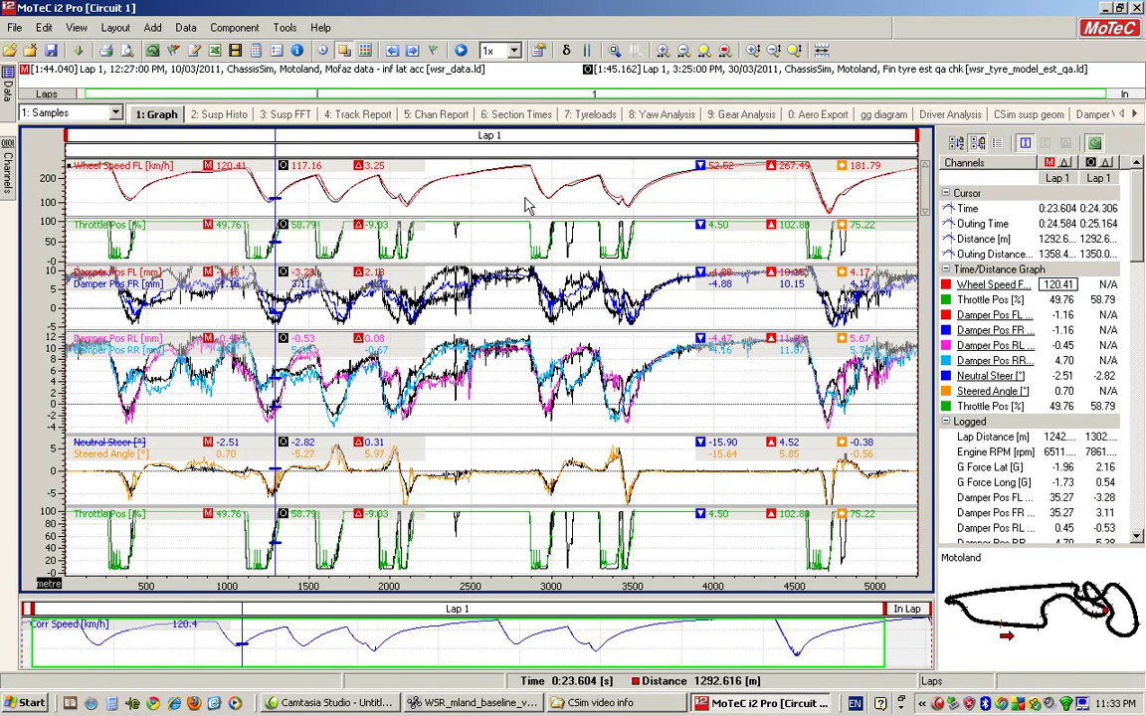
drag(542, 187, 545, 189)
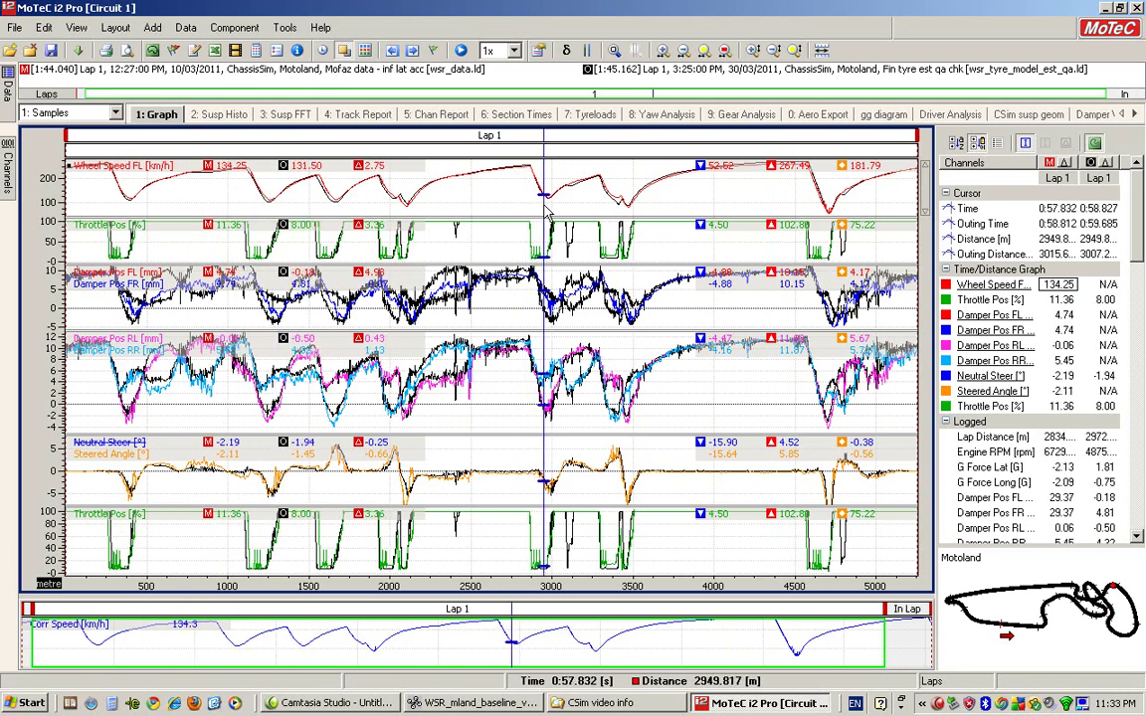
drag(206, 195, 212, 196)
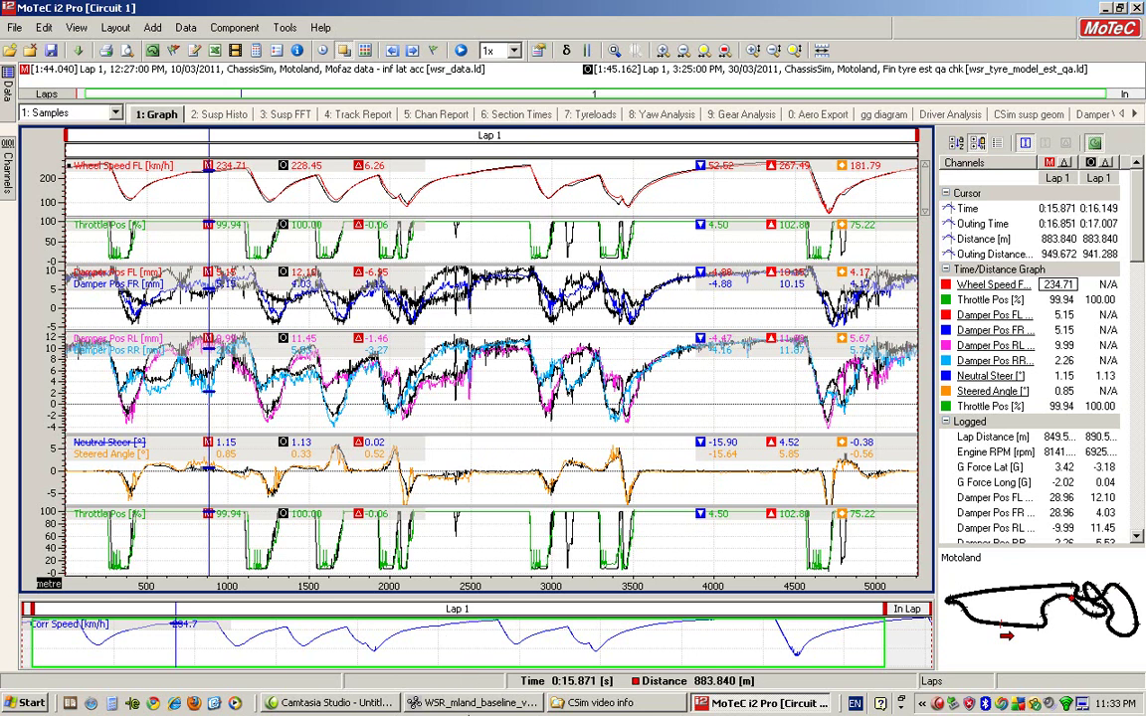
click(474, 704)
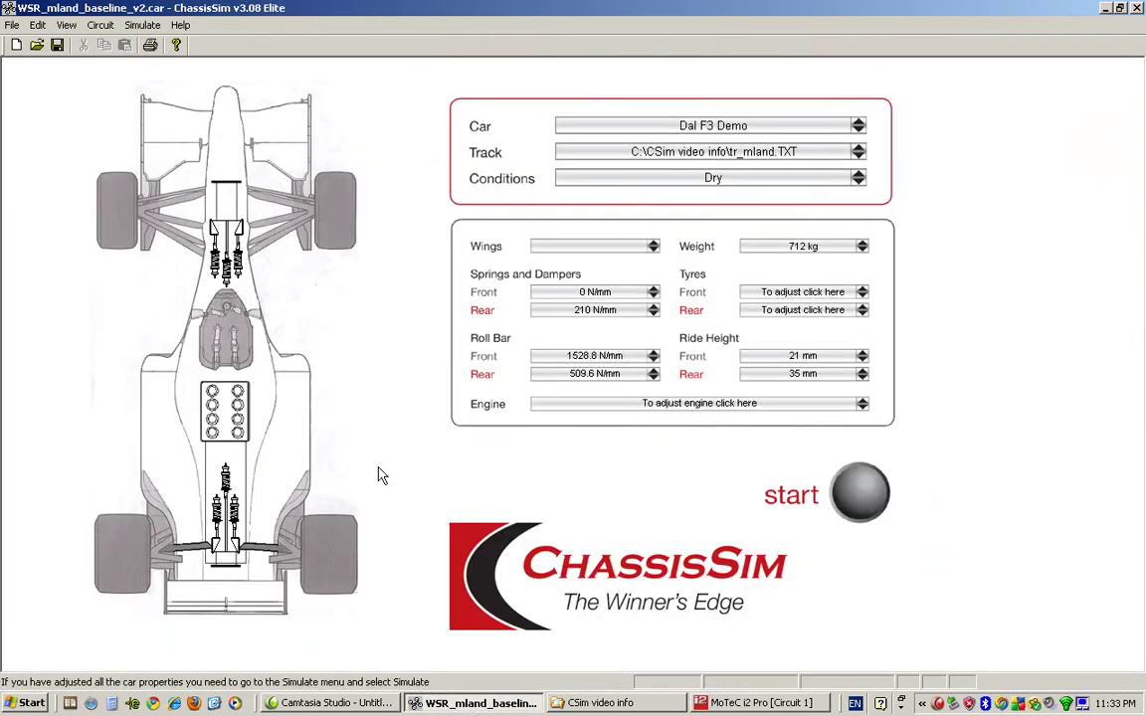
Set the front tyre force grip factor to 1.0.
click(332, 215)
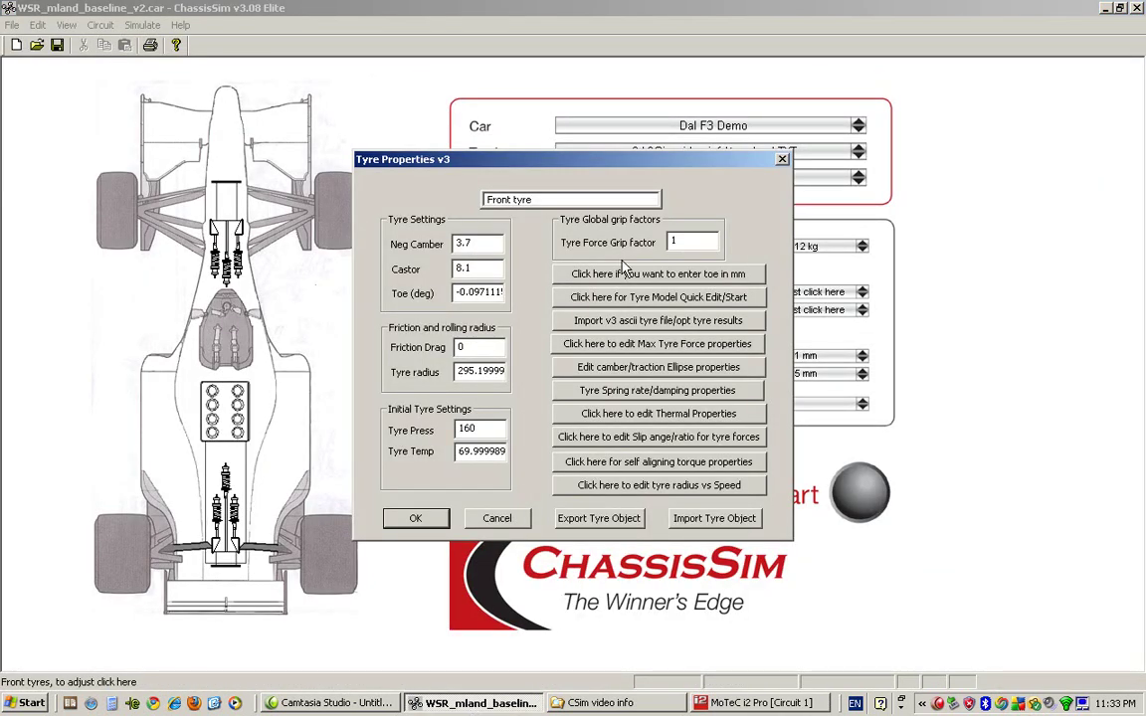
click(684, 244)
text(.0)
key(Return)
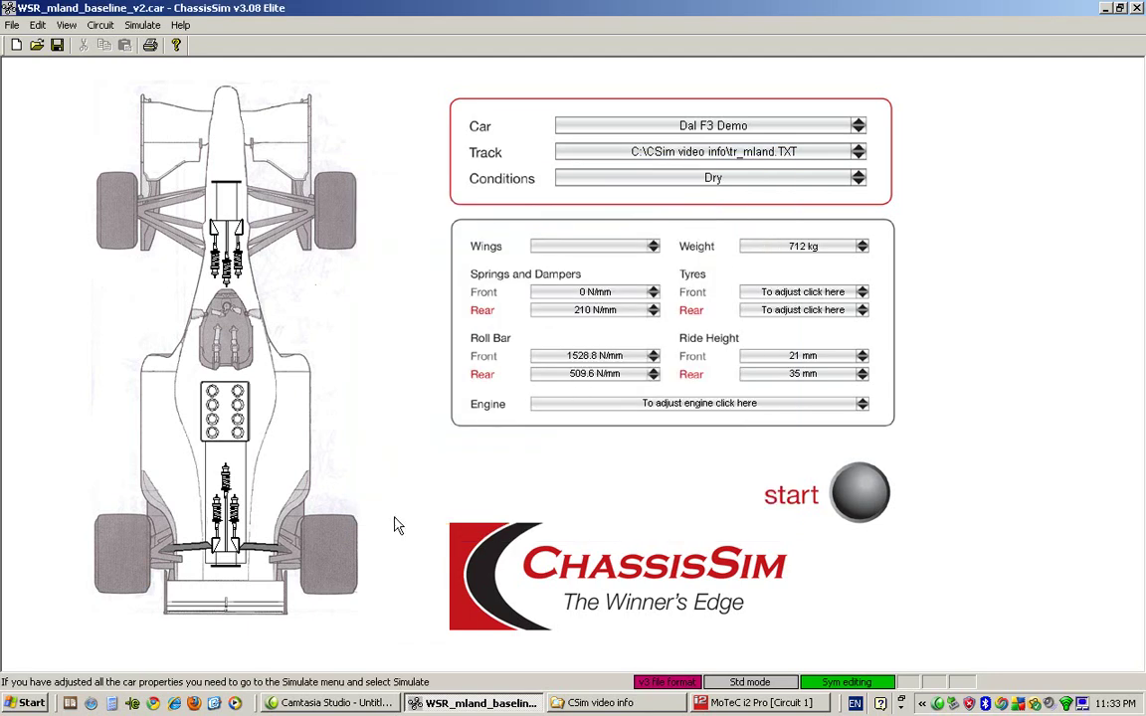
Set the rear tyre force grip factor to 1.05.
click(338, 547)
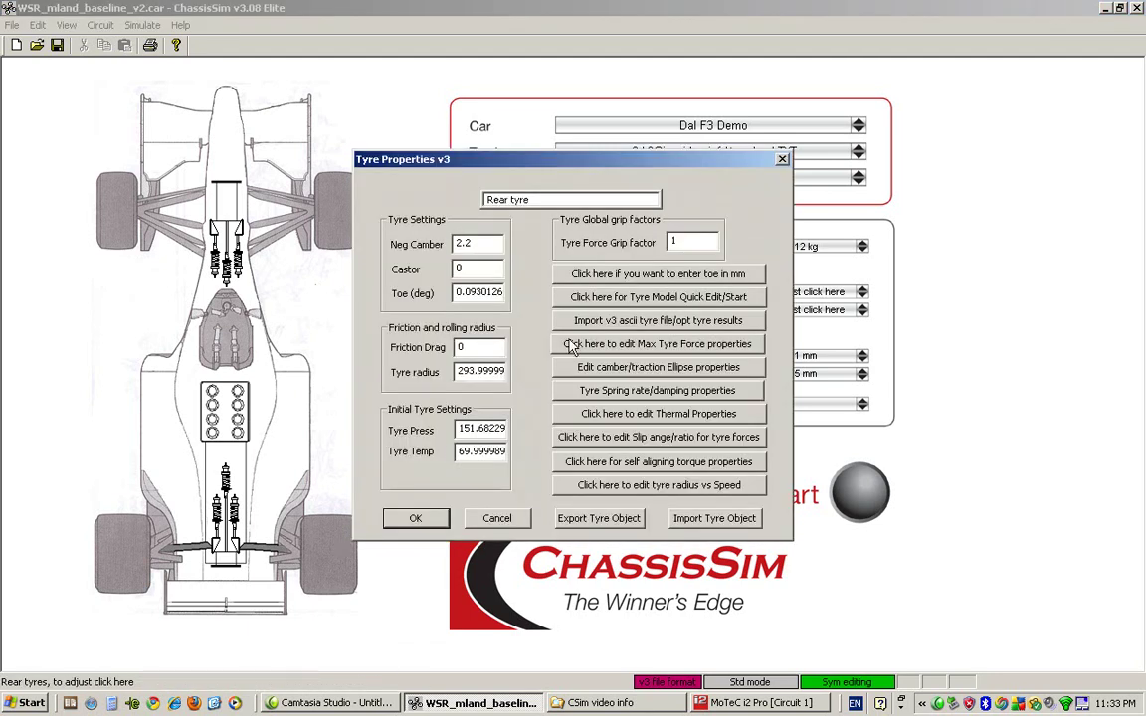
click(701, 243)
text(.05)
key(Return)
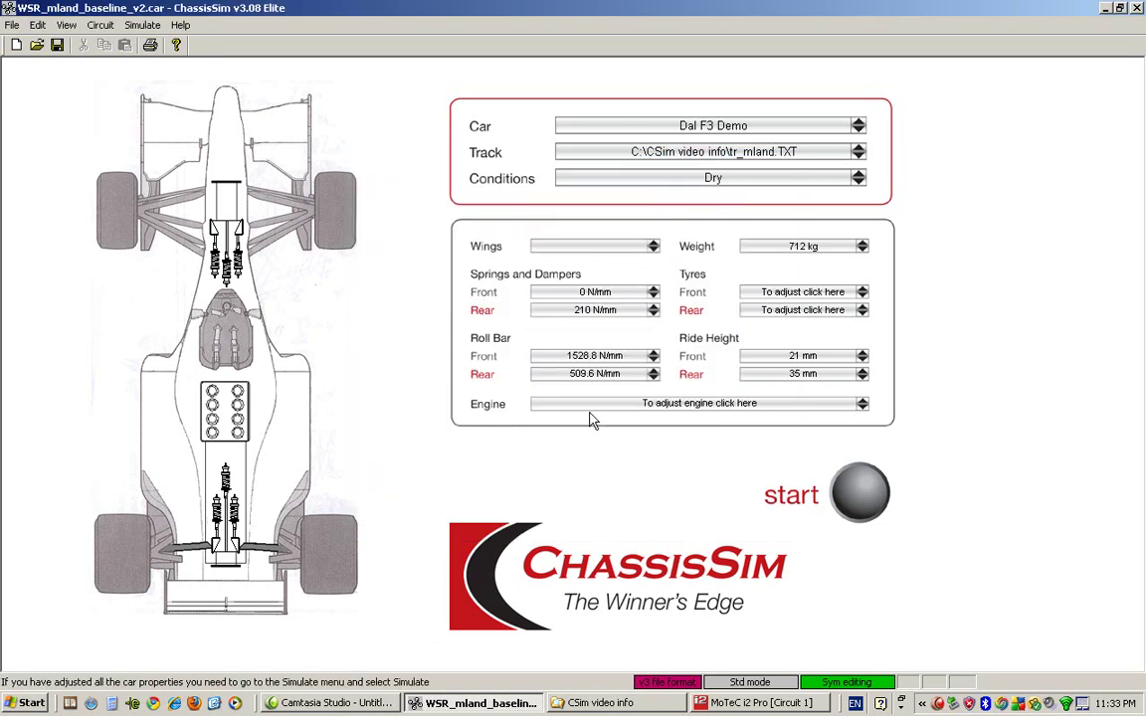
Zoom MoTeC's graphs to about 2750–3150 m and place the cursor near 2824 m.
click(756, 703)
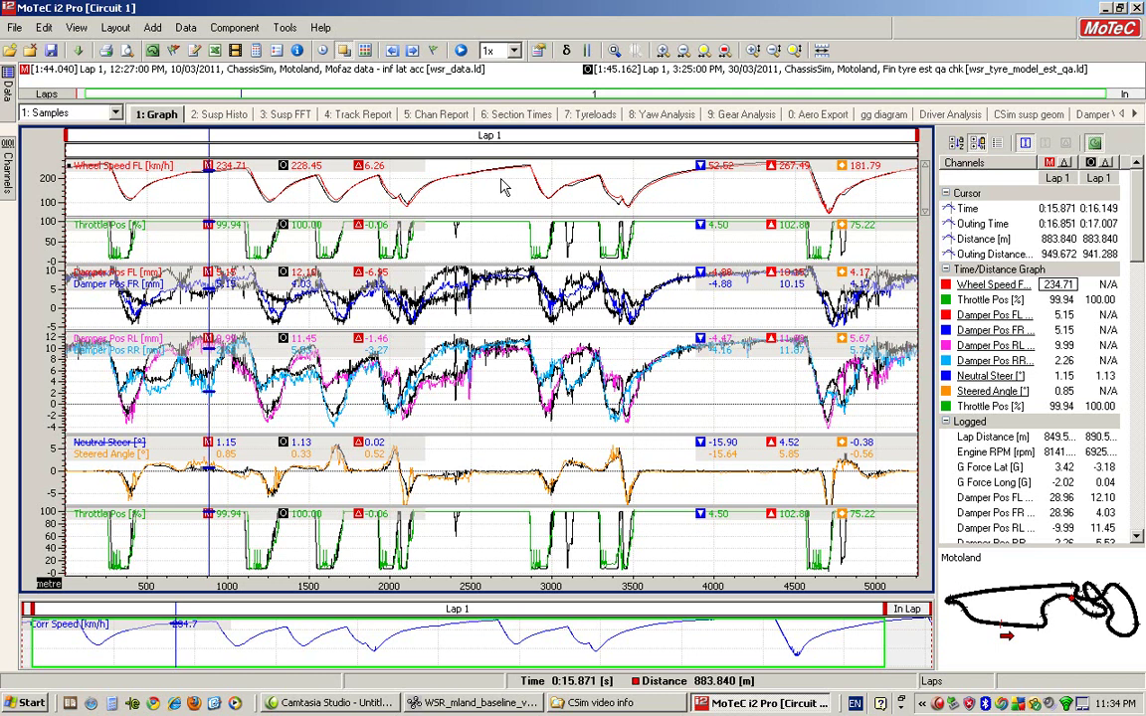
mouse_move(390, 181)
mouse_down()
mouse_move(581, 189)
mouse_move(508, 206)
mouse_move(539, 215)
mouse_up()
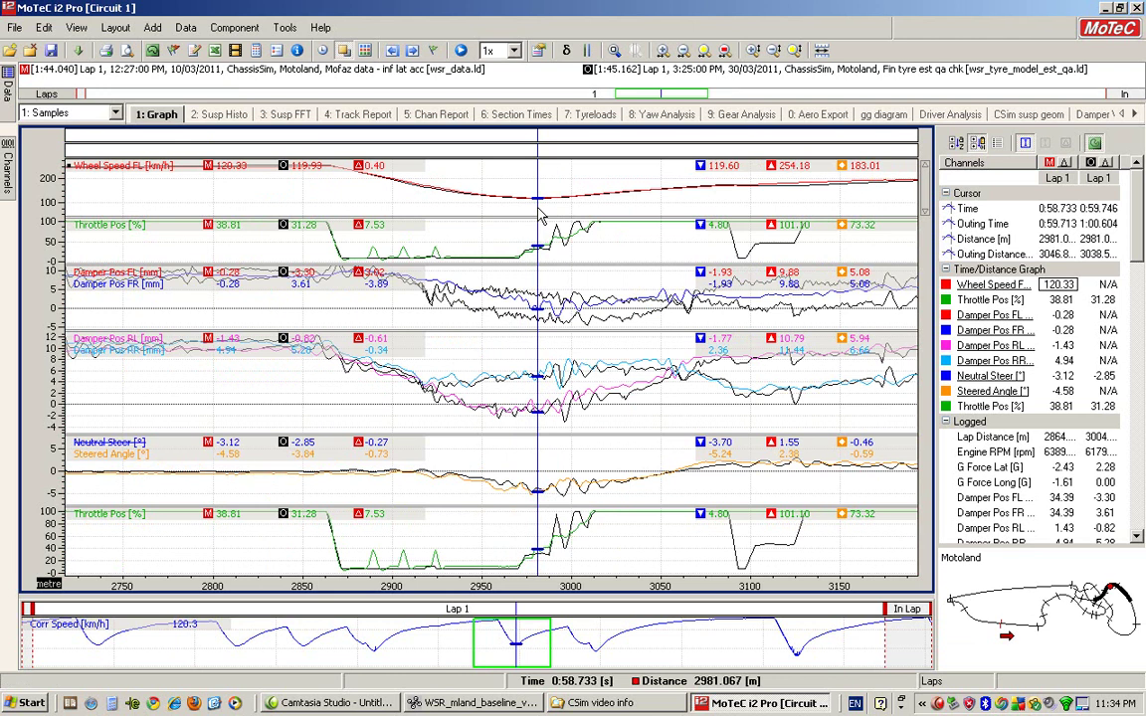
drag(229, 376, 256, 375)
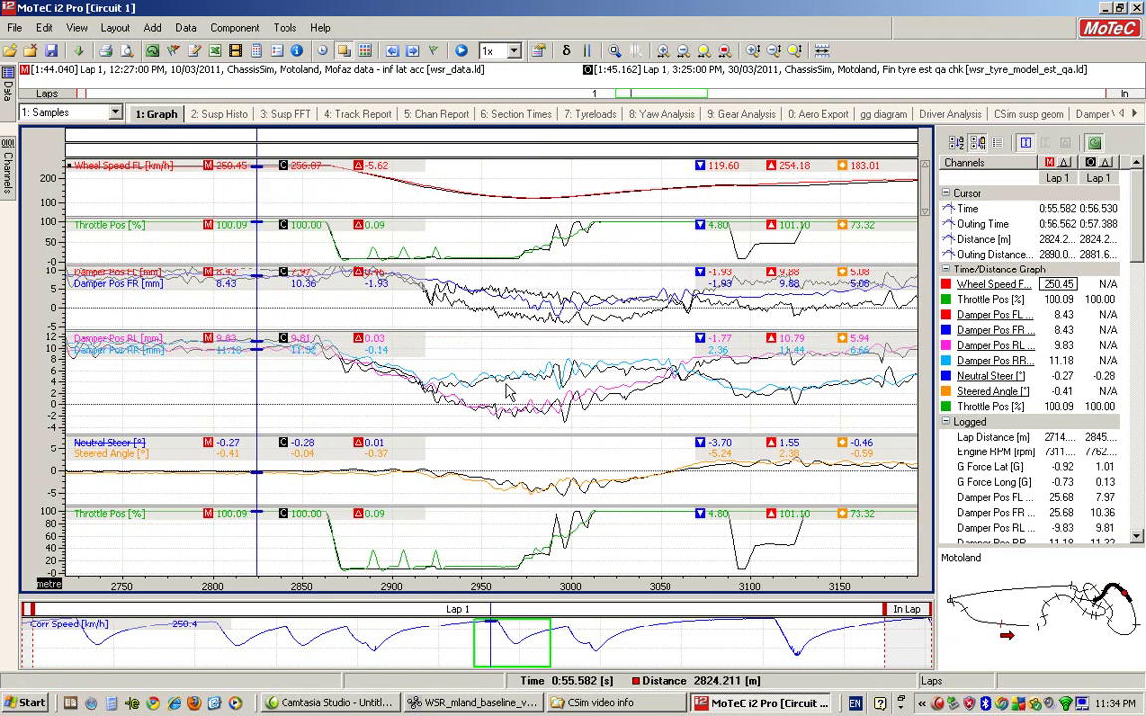